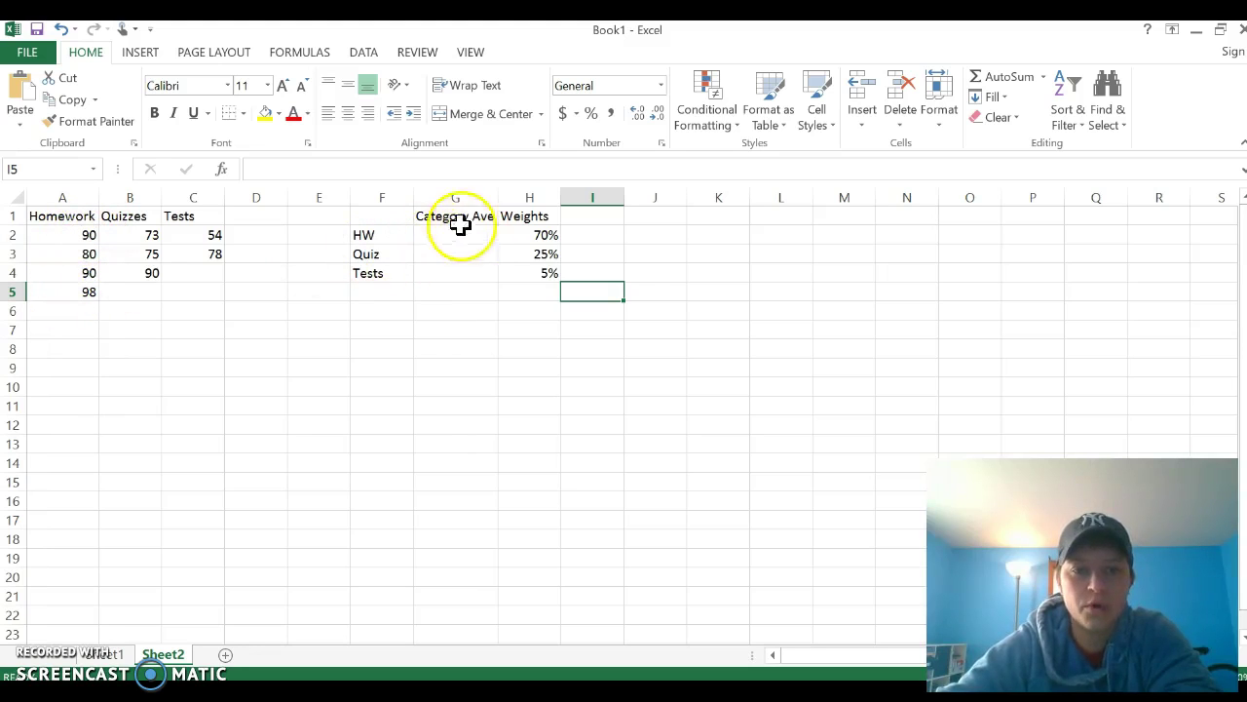
Calculate the homework average in cell A6 with the AVERAGE function over the range A2:A5
{"action": "left_click", "coordinate": [76, 311]}
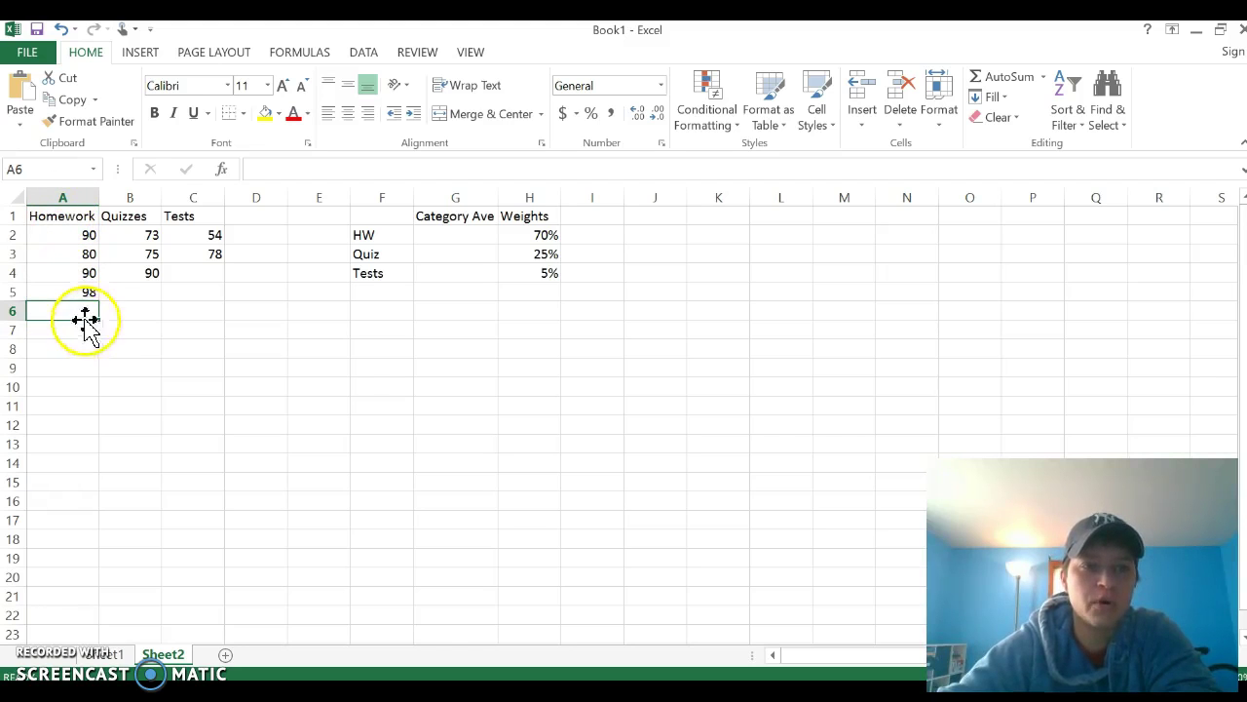
{"action": "left_click", "coordinate": [300, 52]}
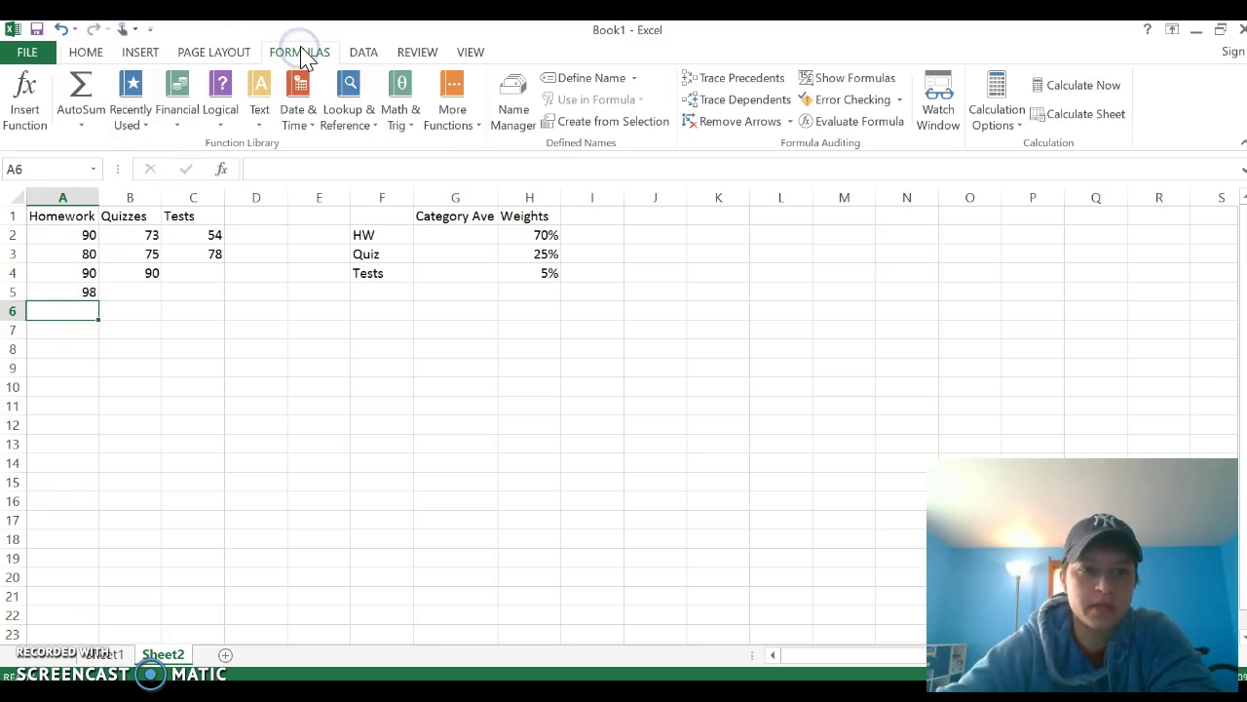
{"action": "left_click", "coordinate": [458, 115]}
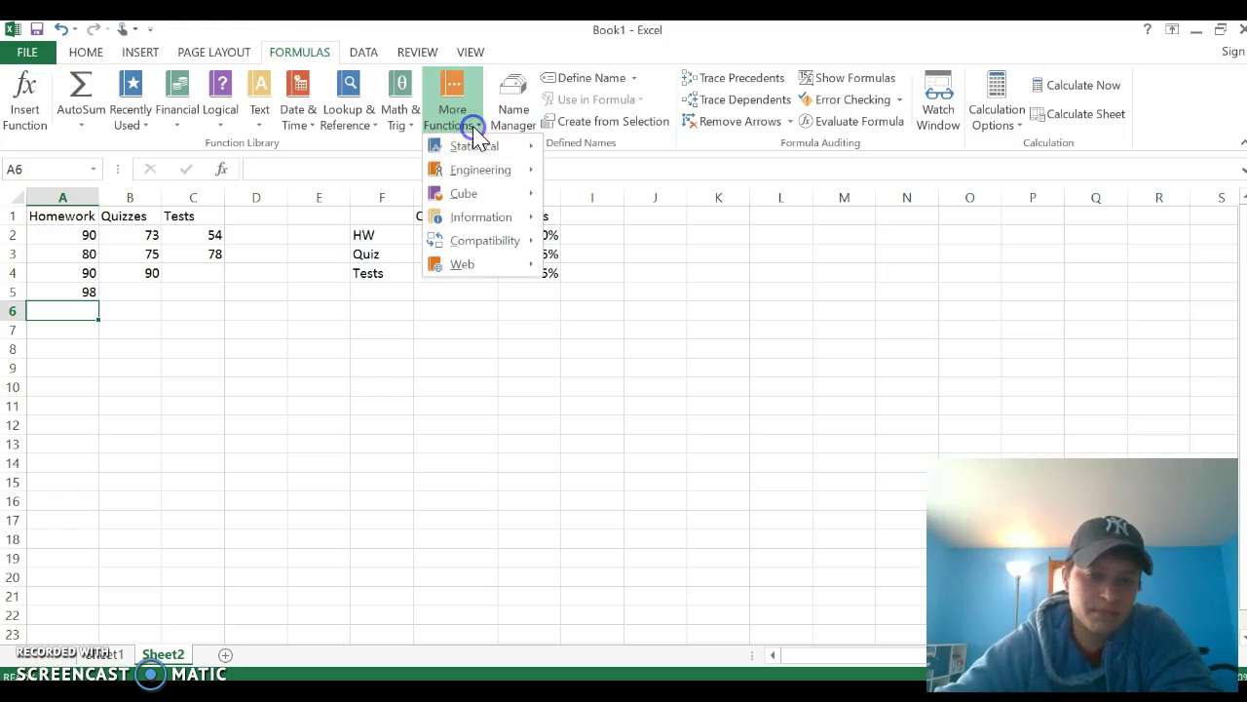
{"action": "left_click", "coordinate": [477, 146]}
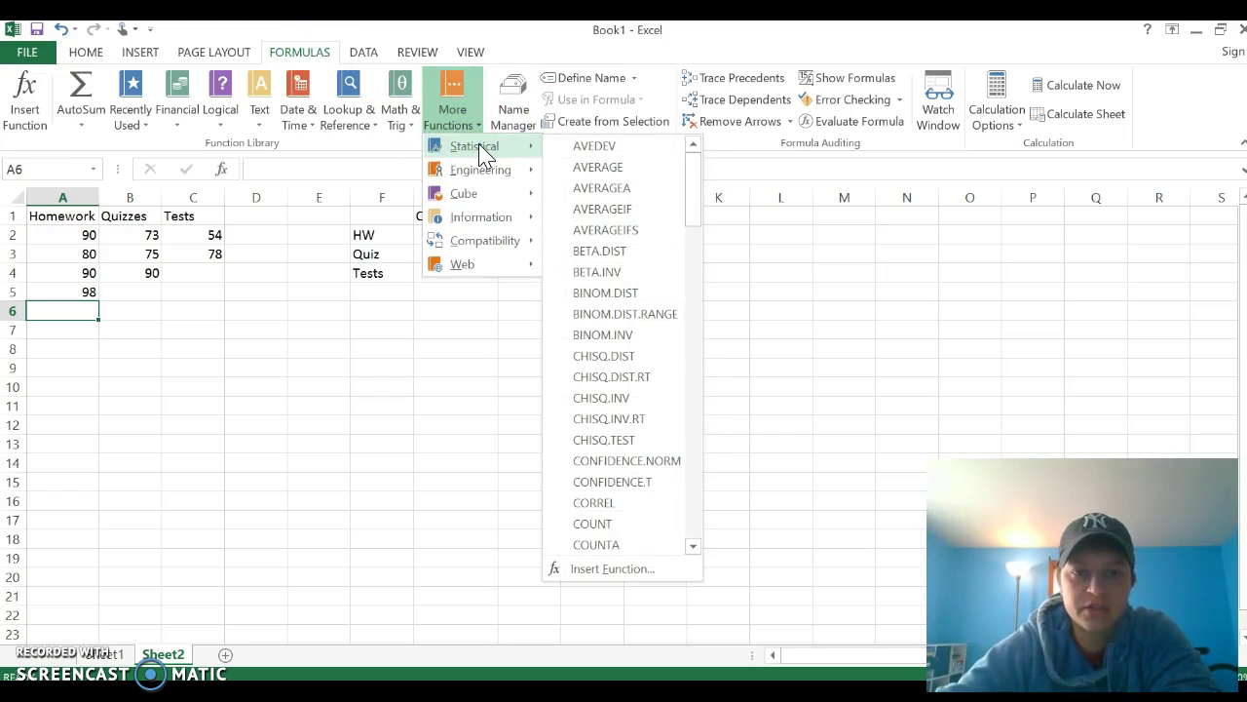
{"action": "left_click", "coordinate": [595, 171]}
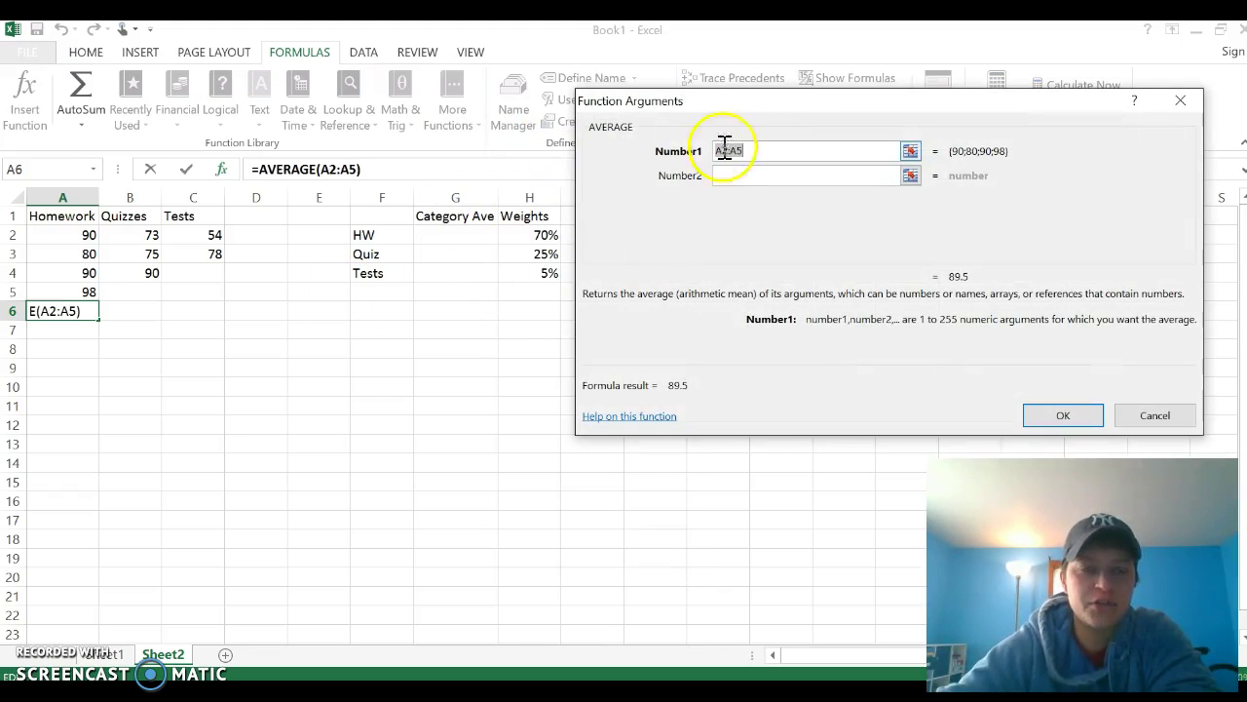
{"action": "left_click_drag", "start_coordinate": [75, 235], "coordinate": [75, 292]}
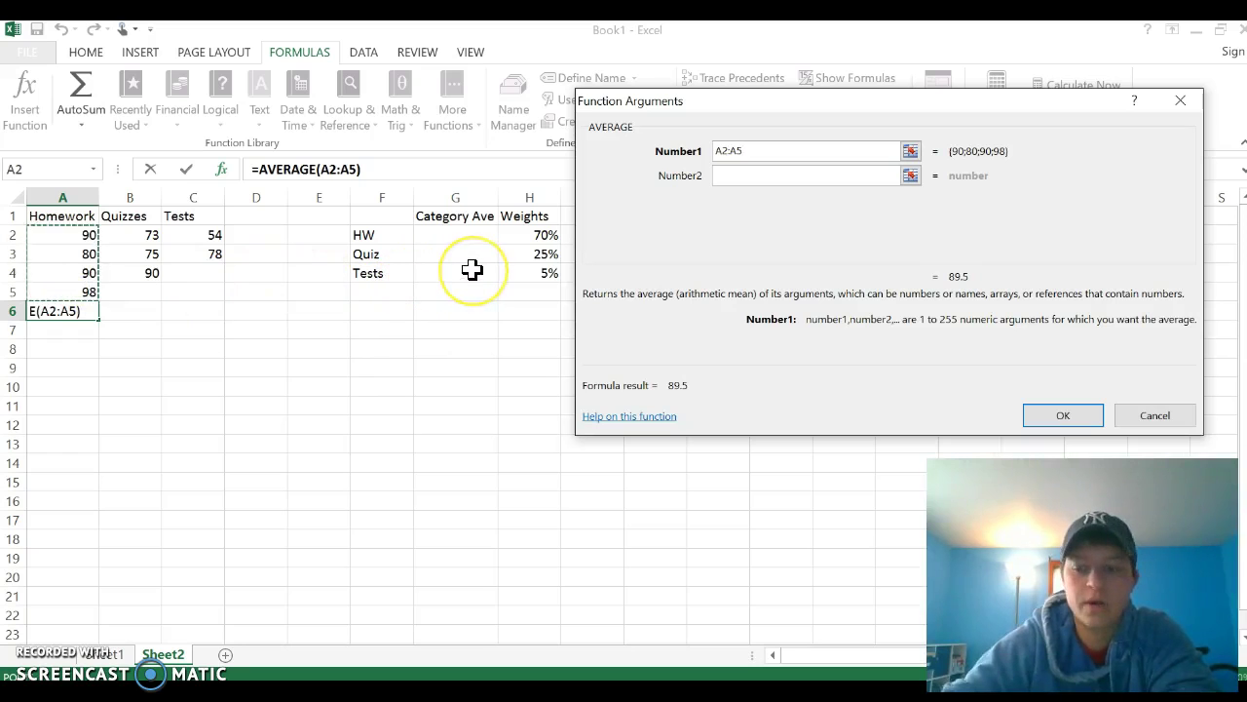
{"action": "key", "text": "Return"}
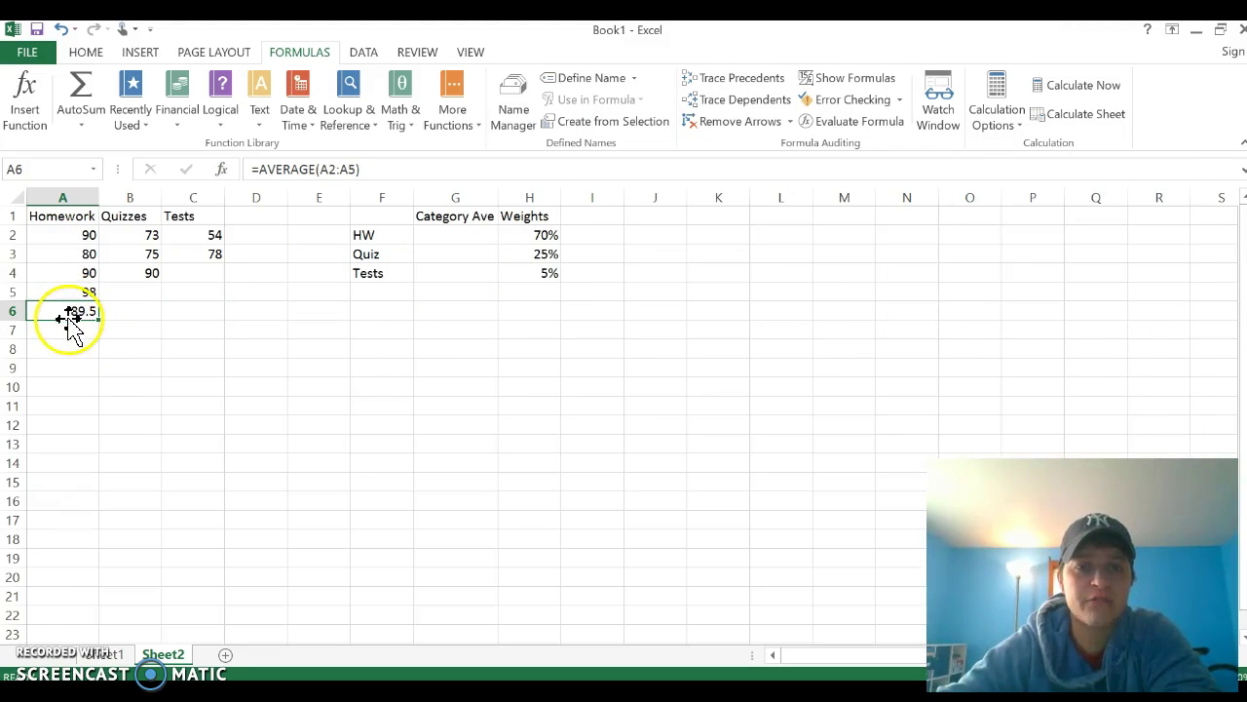
Calculate the quiz average in cell B6 with the AVERAGE function over the range B2:B4
{"action": "left_click", "coordinate": [129, 308]}
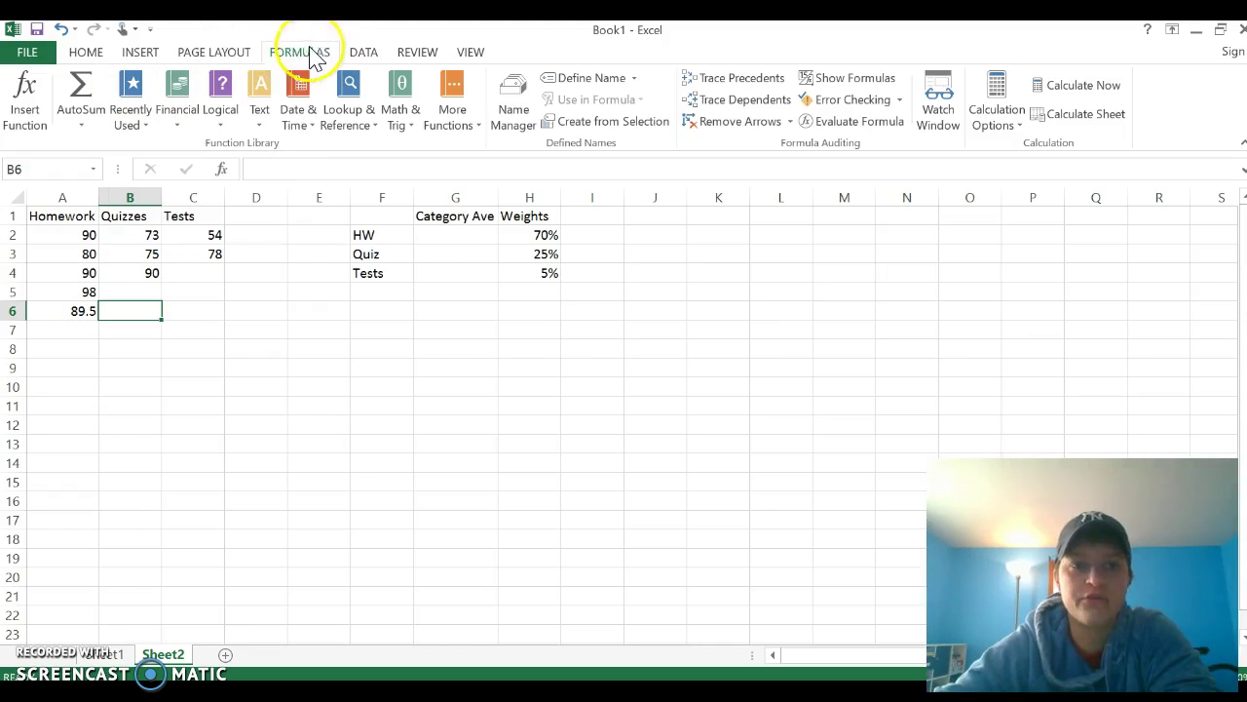
{"action": "left_click", "coordinate": [131, 115]}
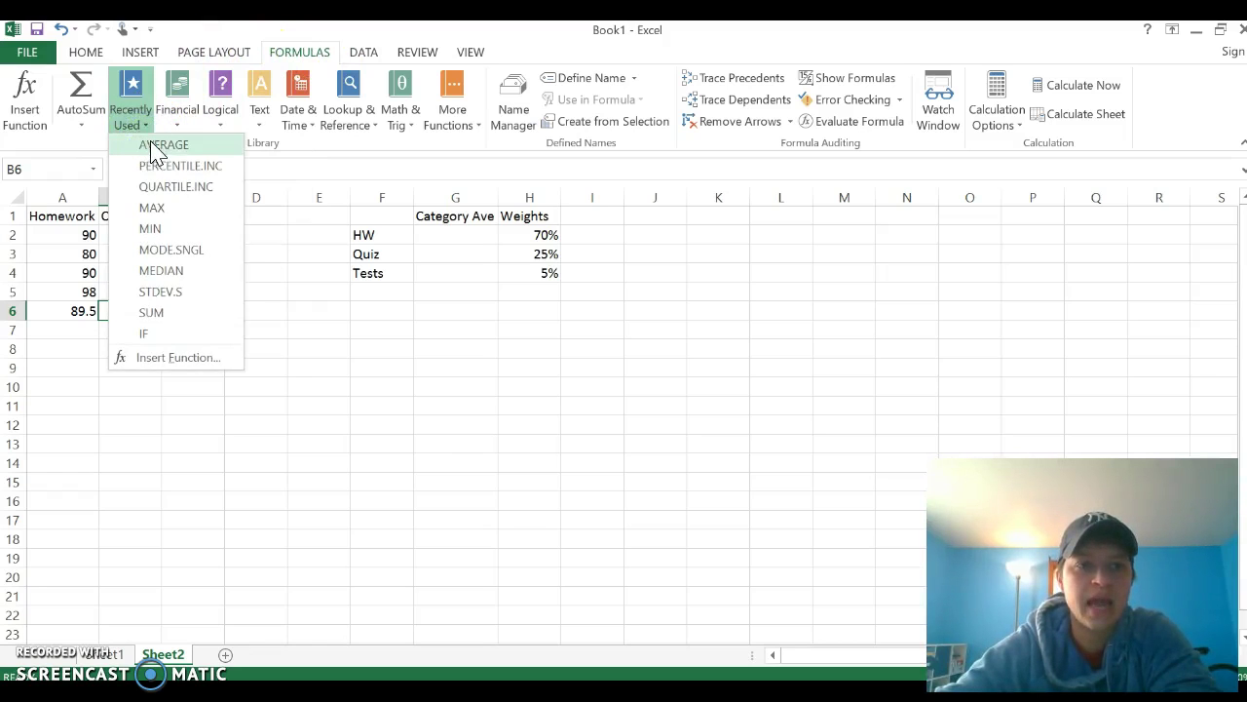
{"action": "left_click", "coordinate": [156, 146]}
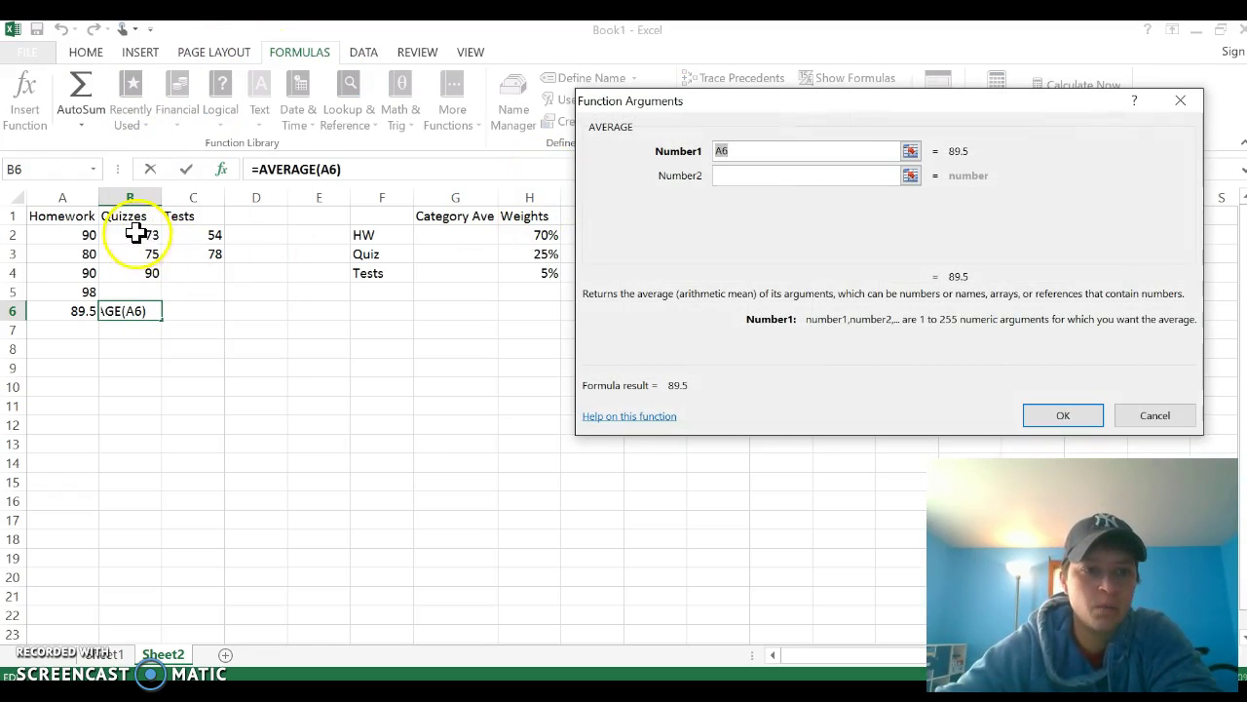
{"action": "left_click_drag", "start_coordinate": [136, 234], "coordinate": [136, 271]}
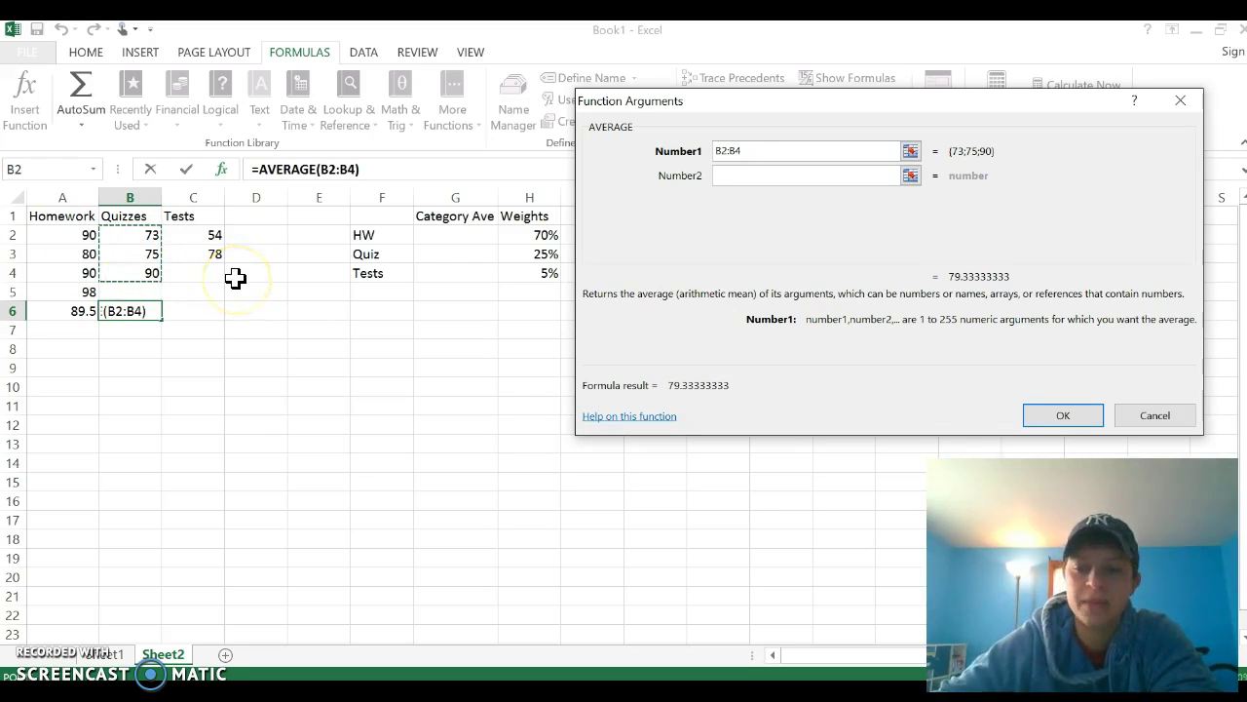
{"action": "key", "text": "Return"}
Calculate the test average in cell C6 with the AVERAGE function over the range C2:C3
{"action": "left_click", "coordinate": [181, 311]}
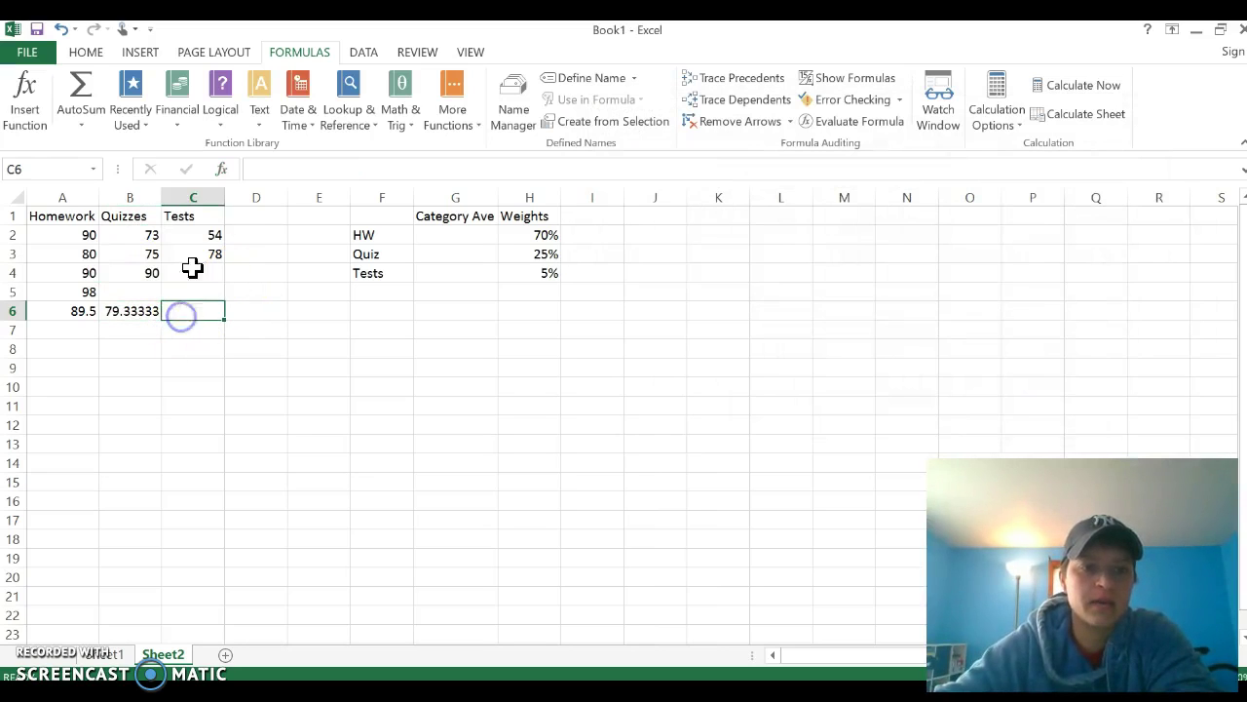
{"action": "left_click", "coordinate": [130, 125]}
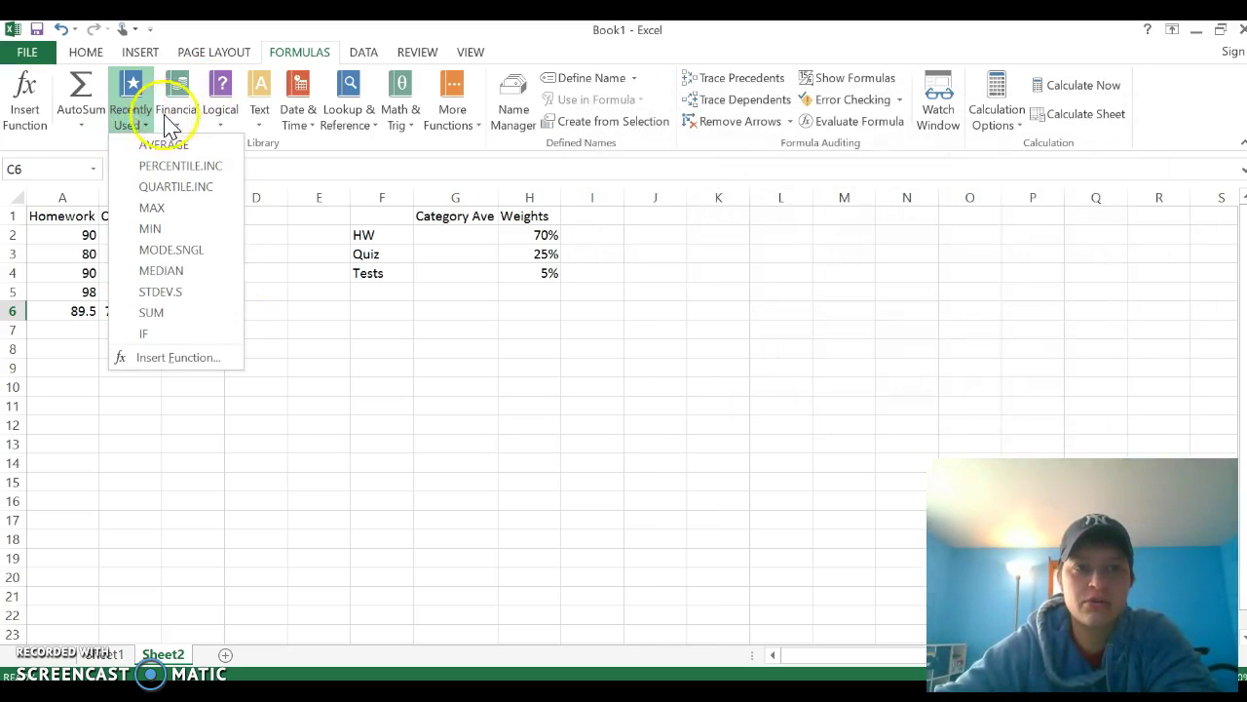
{"action": "left_click", "coordinate": [159, 144]}
{"action": "left_click_drag", "start_coordinate": [190, 234], "coordinate": [197, 257]}
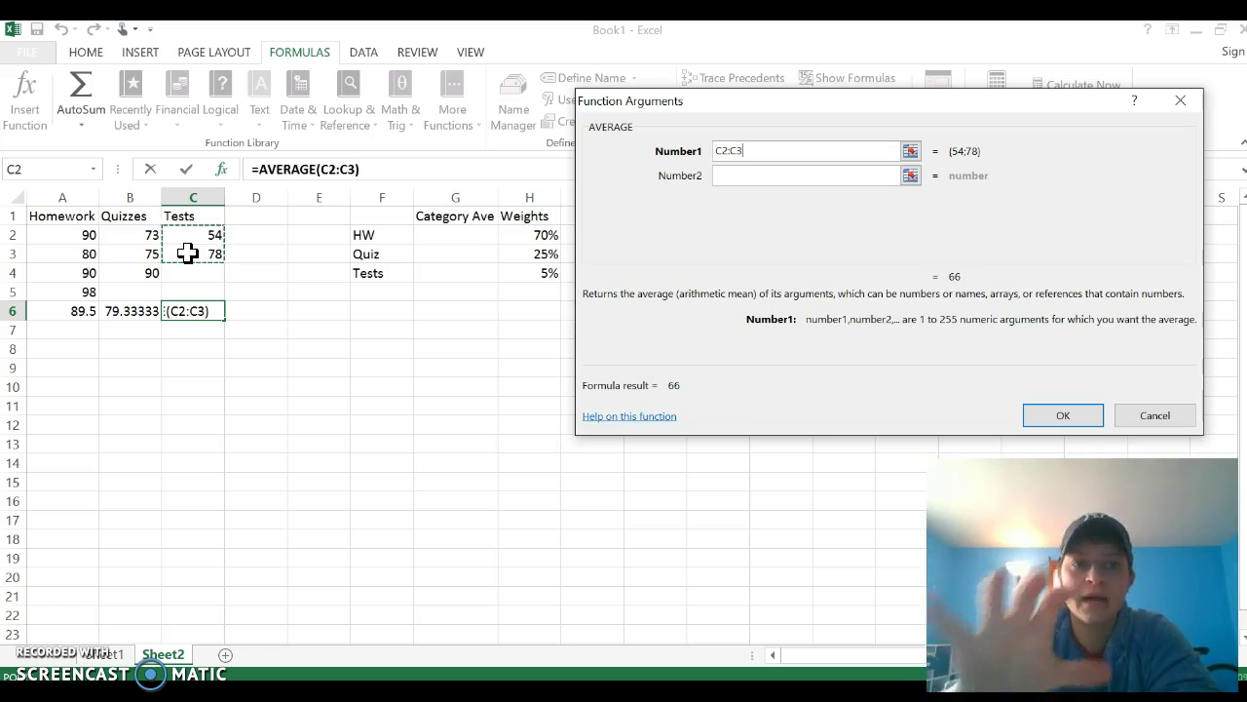
{"action": "key", "text": "Return"}
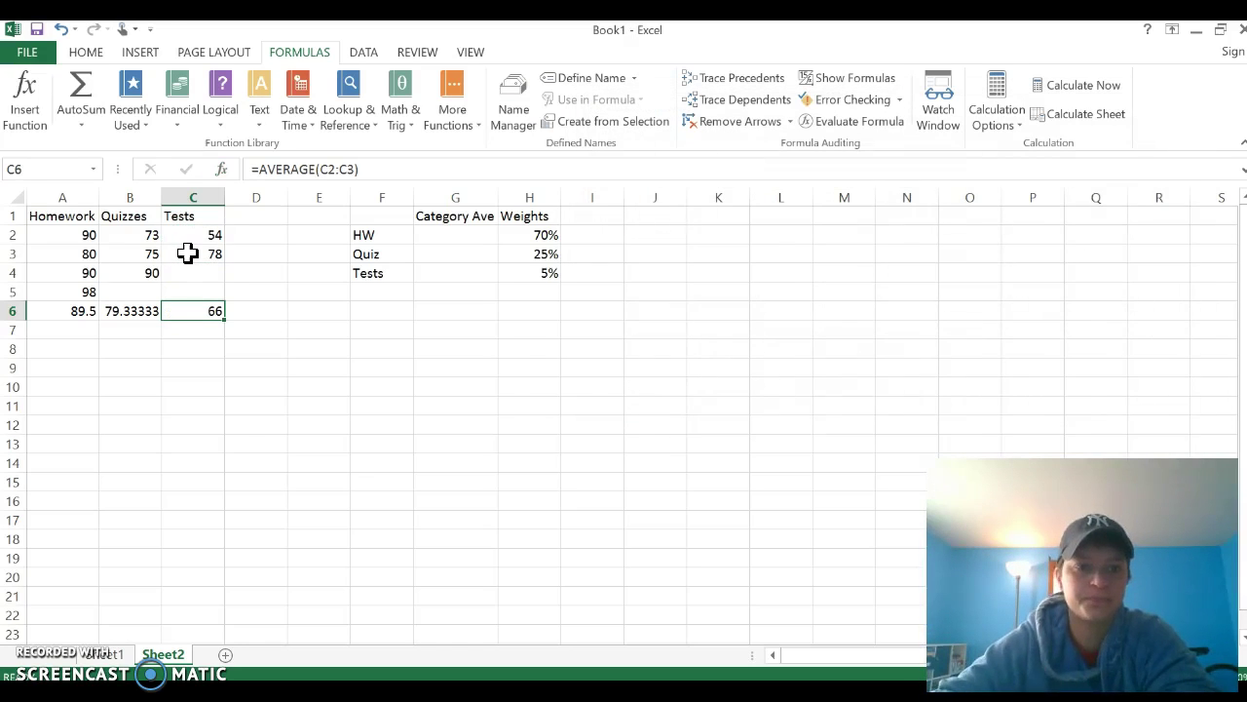
Link the HW category average in G2 to the homework average with the formula =A6
{"action": "left_click", "coordinate": [457, 234]}
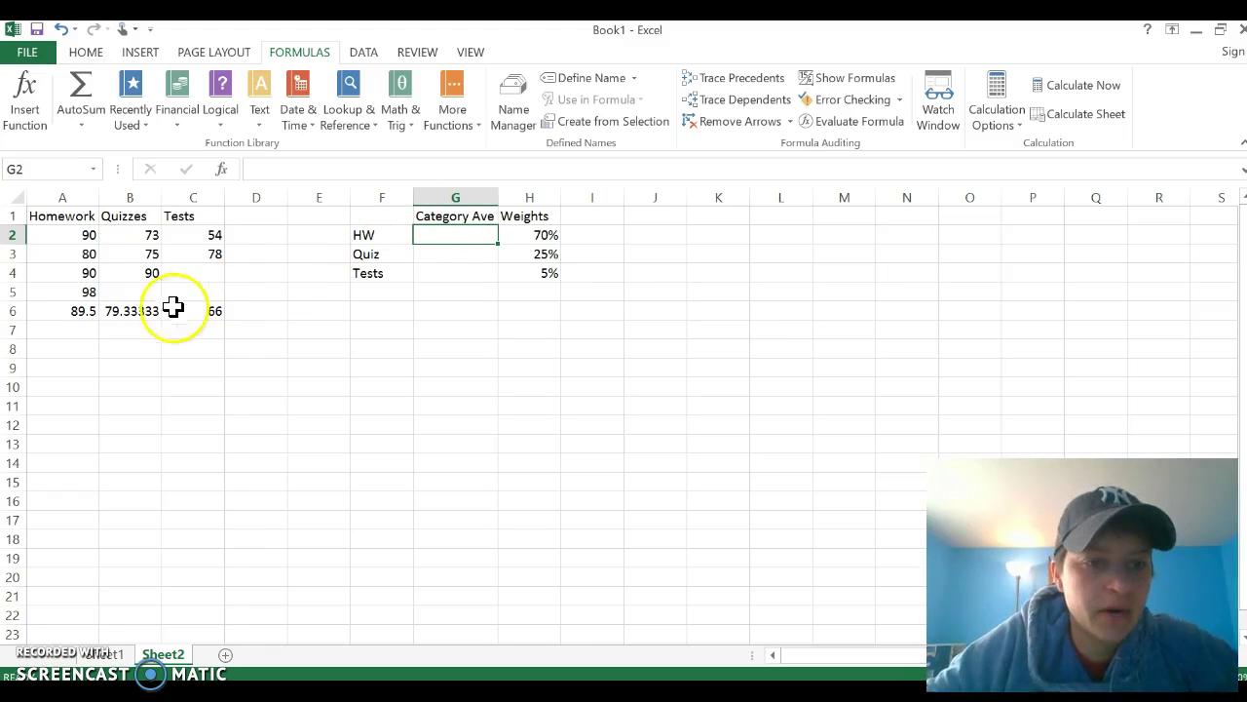
{"action": "left_click", "coordinate": [59, 312]}
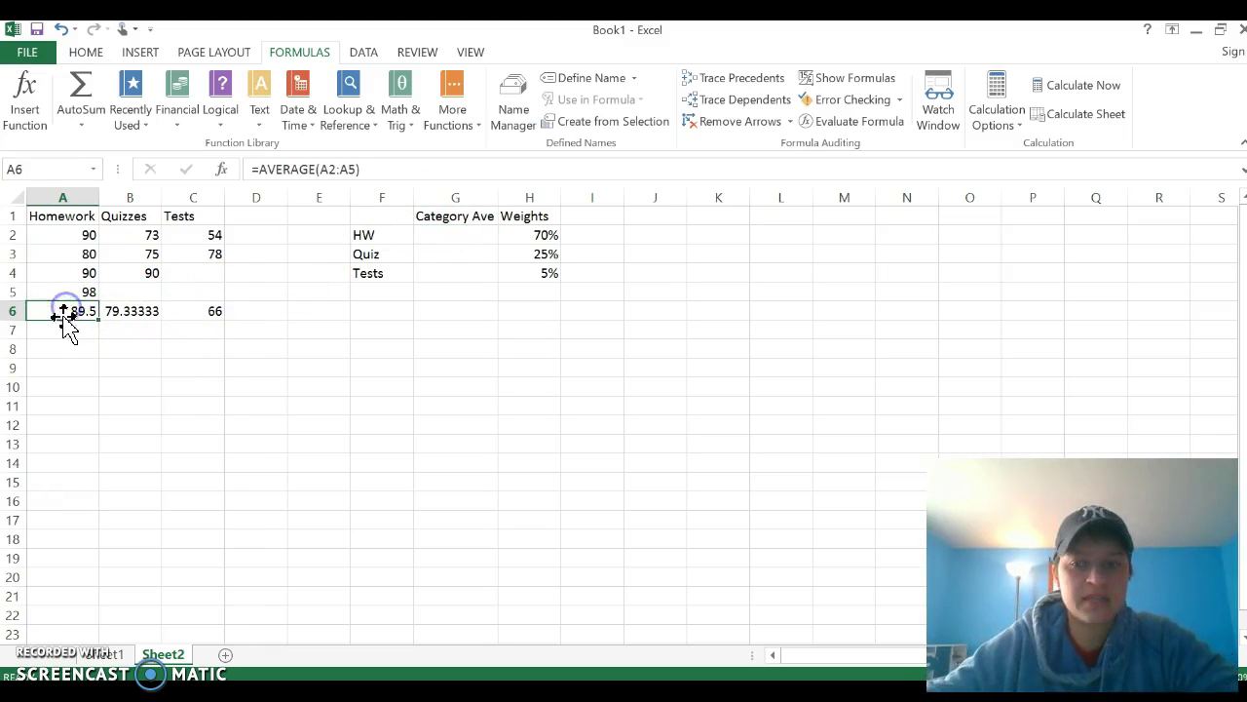
{"action": "left_click", "coordinate": [450, 238]}
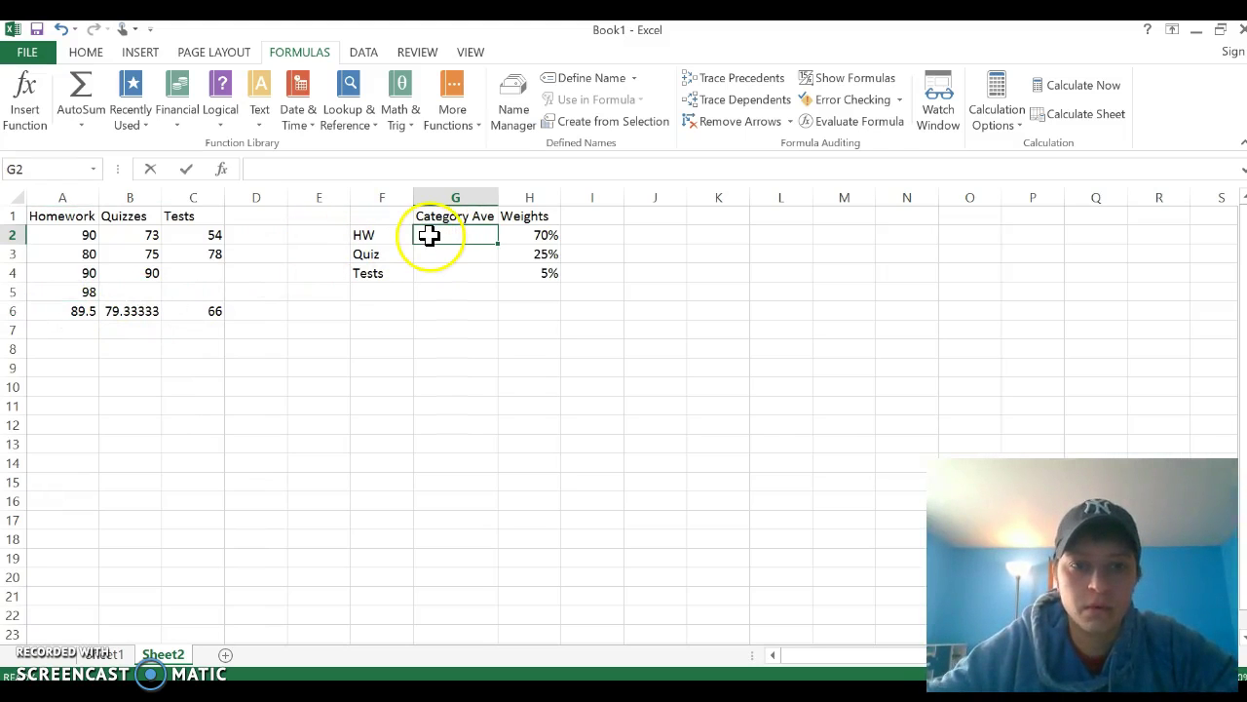
{"action": "type", "text": "="}
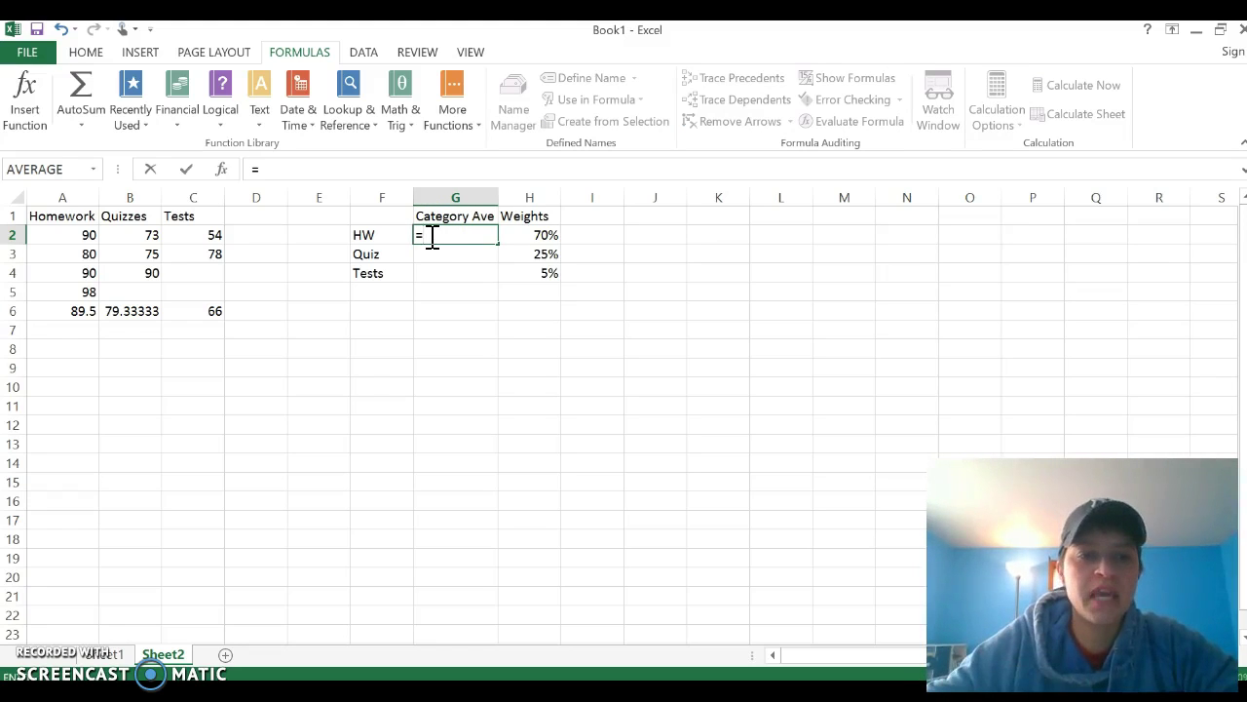
{"action": "left_click", "coordinate": [64, 310]}
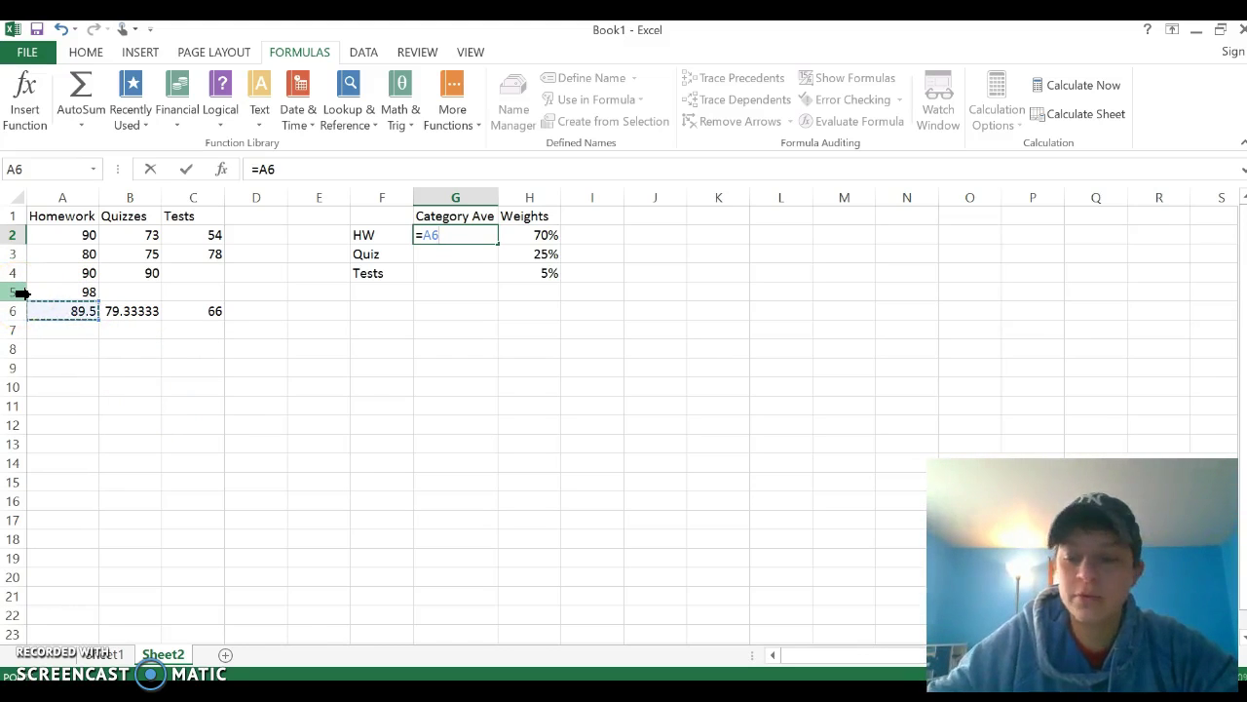
{"action": "key", "text": "Return"}
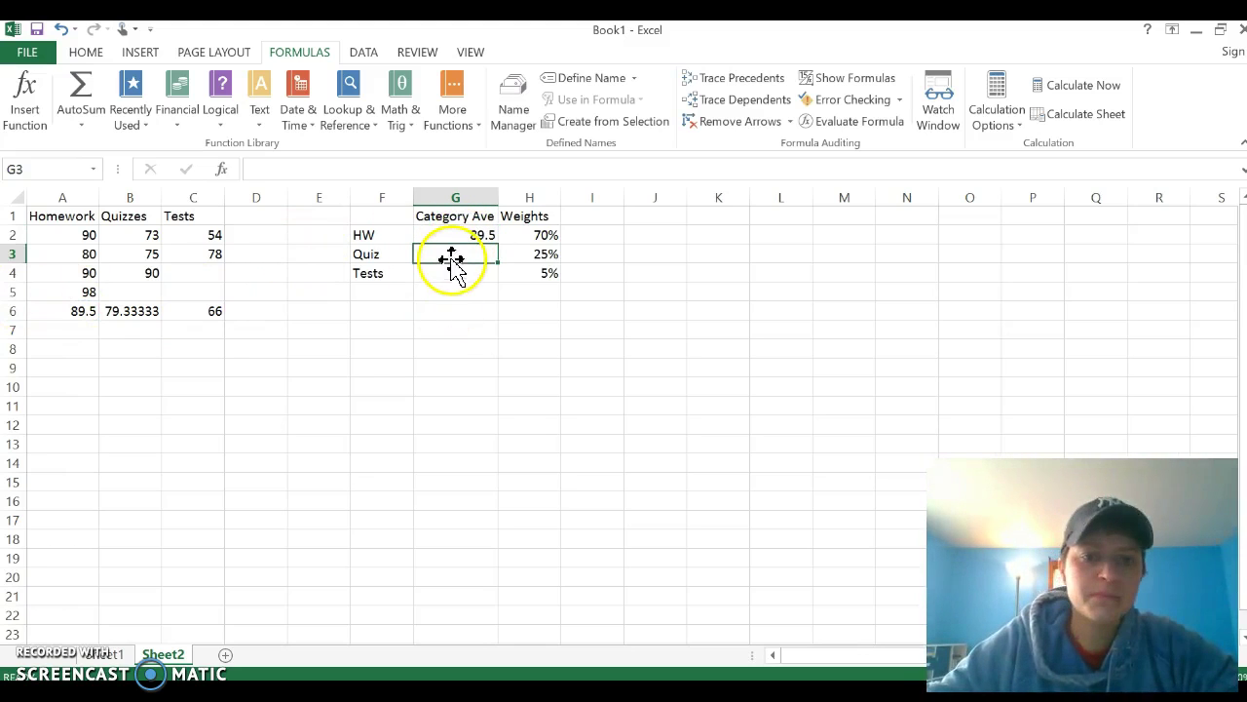
Link the Quiz and Tests category averages in G3 and G4 with the formulas =B6 and =C6
{"action": "type", "text": "="}
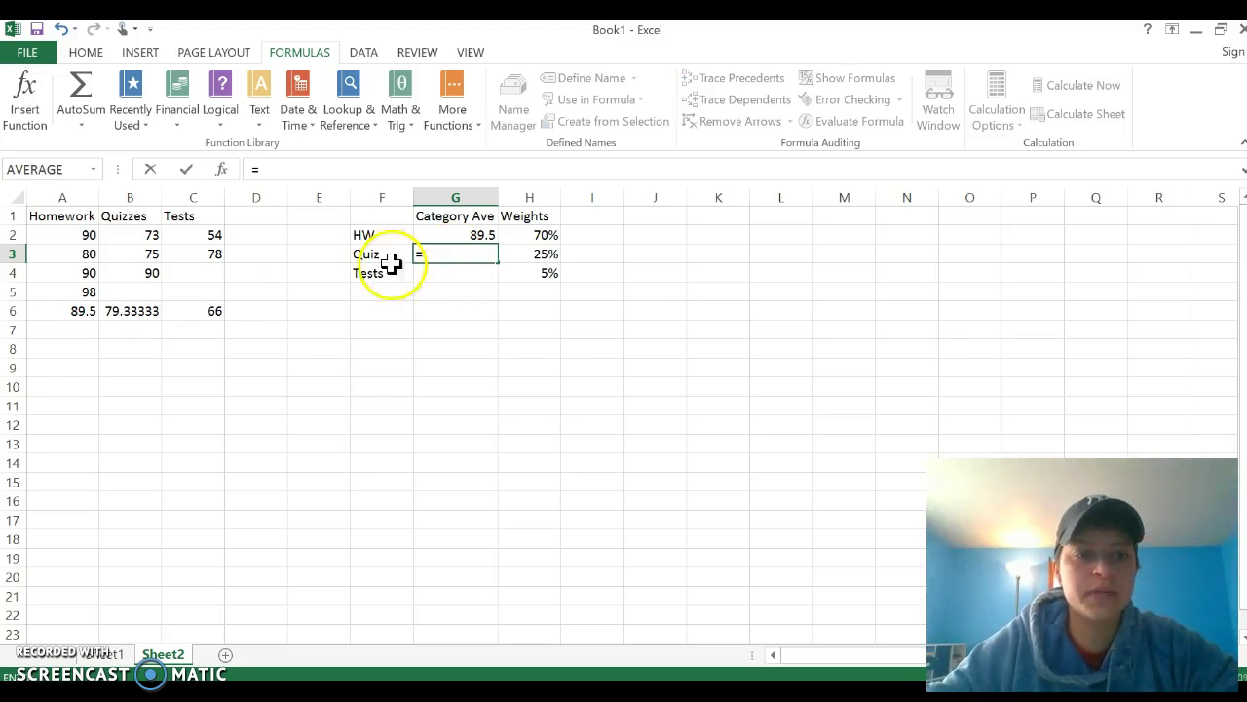
{"action": "left_click", "coordinate": [137, 310]}
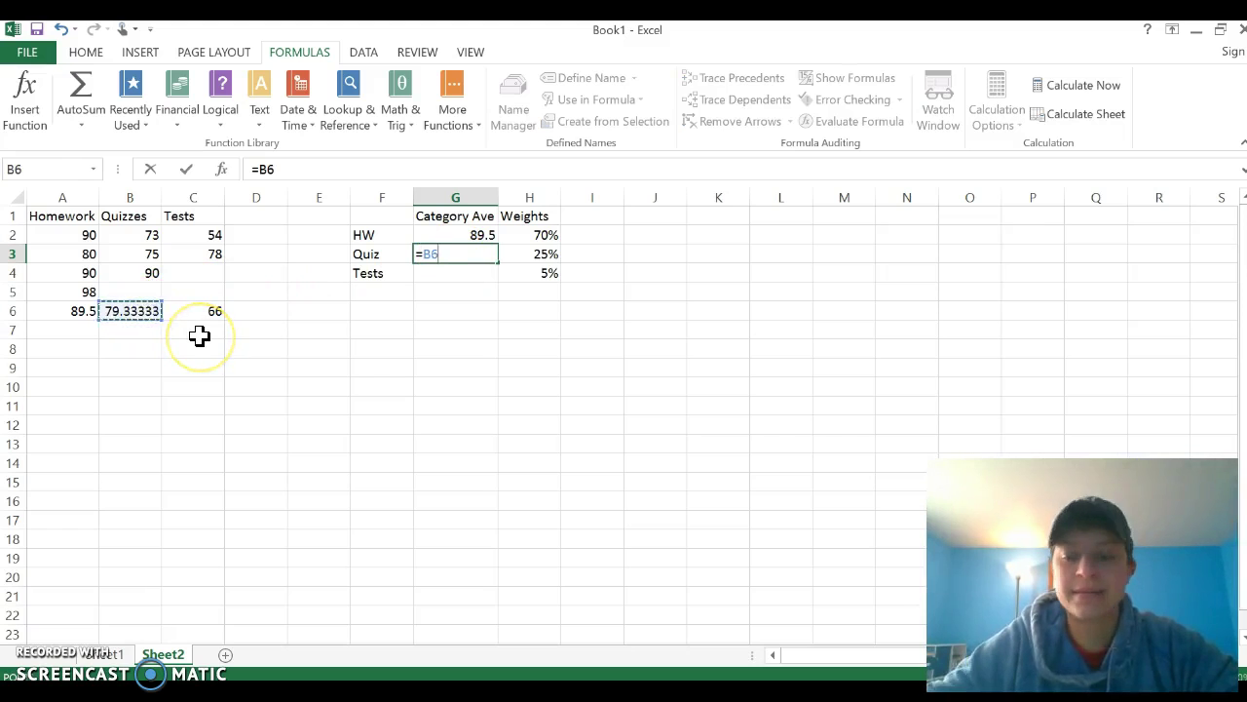
{"action": "key", "text": "Return"}
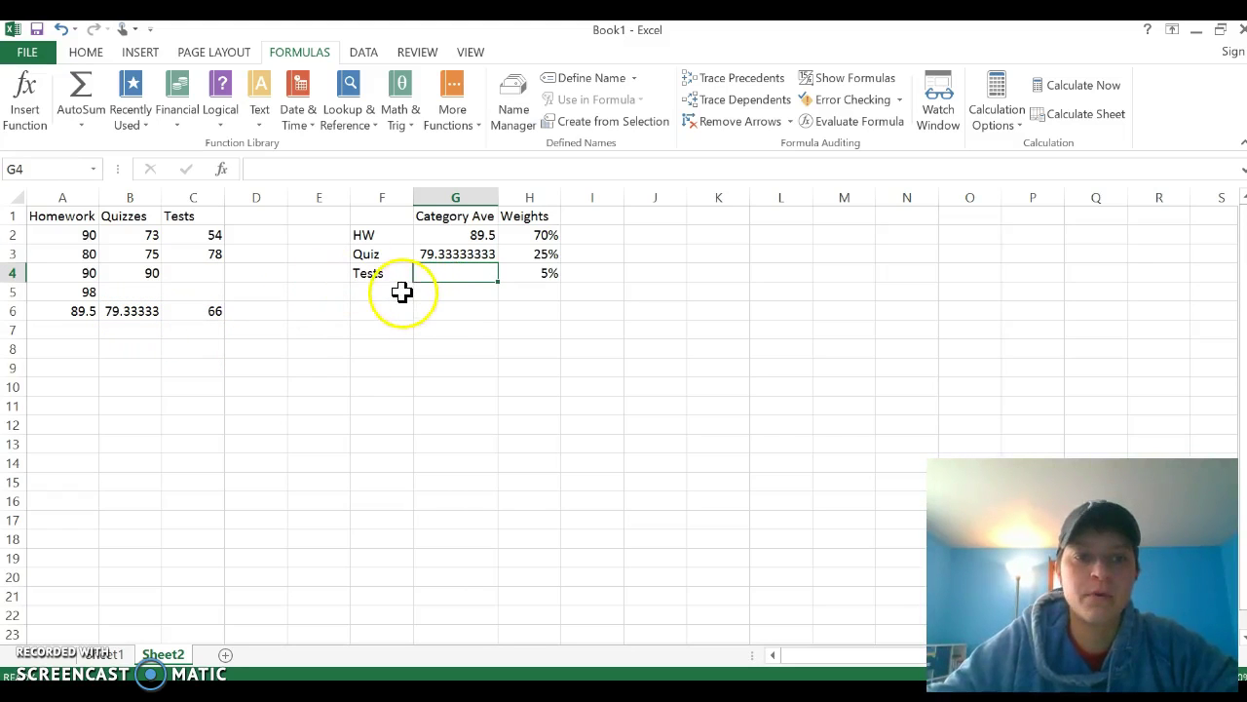
{"action": "type", "text": "="}
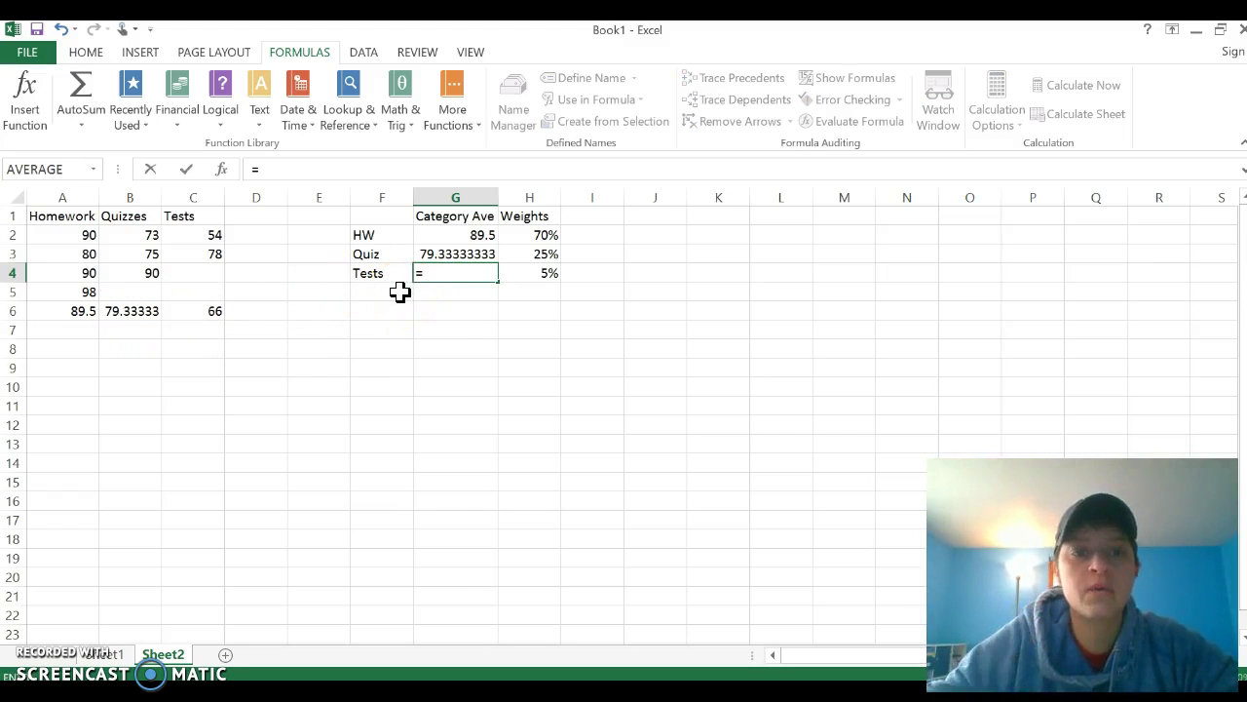
{"action": "left_click", "coordinate": [204, 310]}
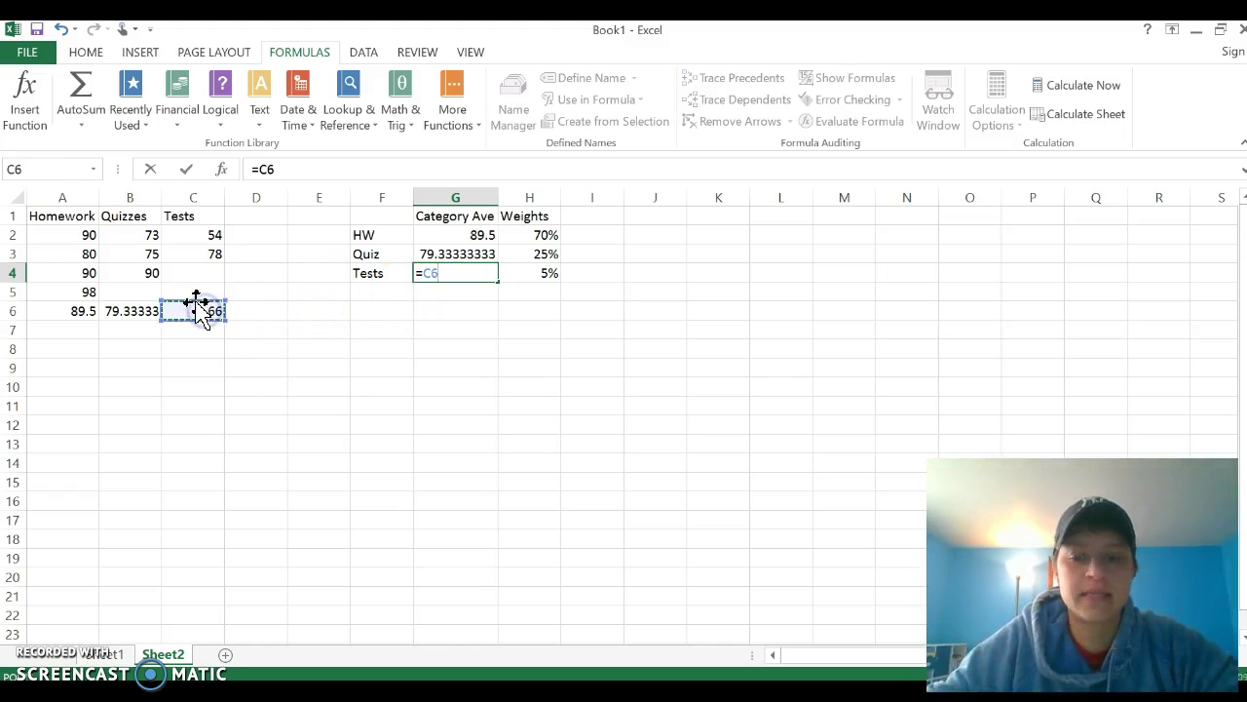
{"action": "key", "text": "Return"}
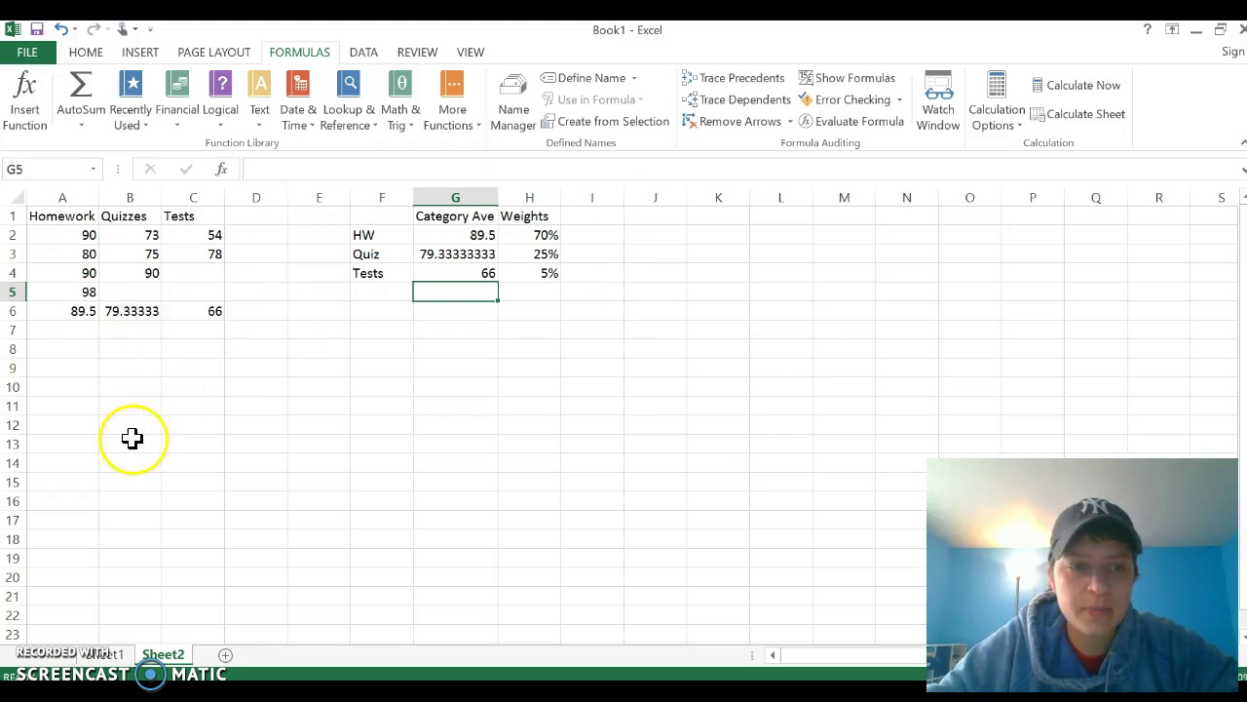
Test the linked homework averages in A6 and G2 by setting the score in A3 to 20, and undo that change
{"action": "left_click", "coordinate": [52, 256]}
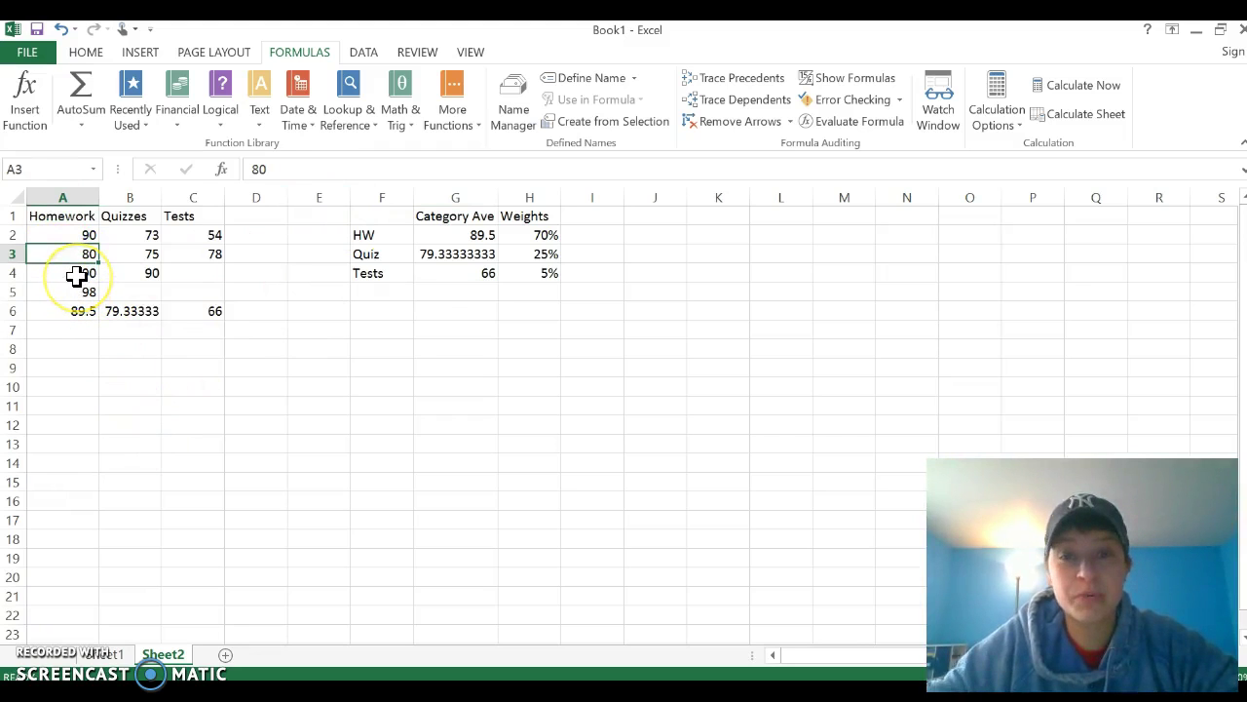
{"action": "type", "text": "2"}
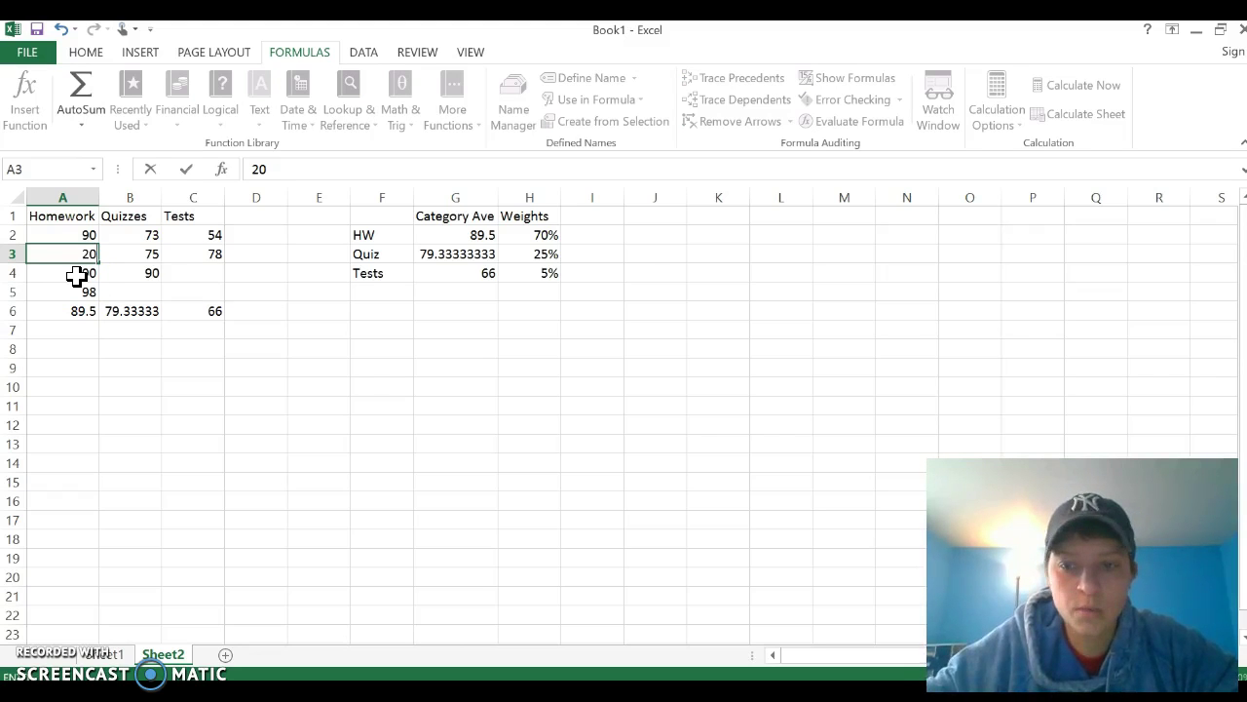
{"action": "key", "text": "Return"}
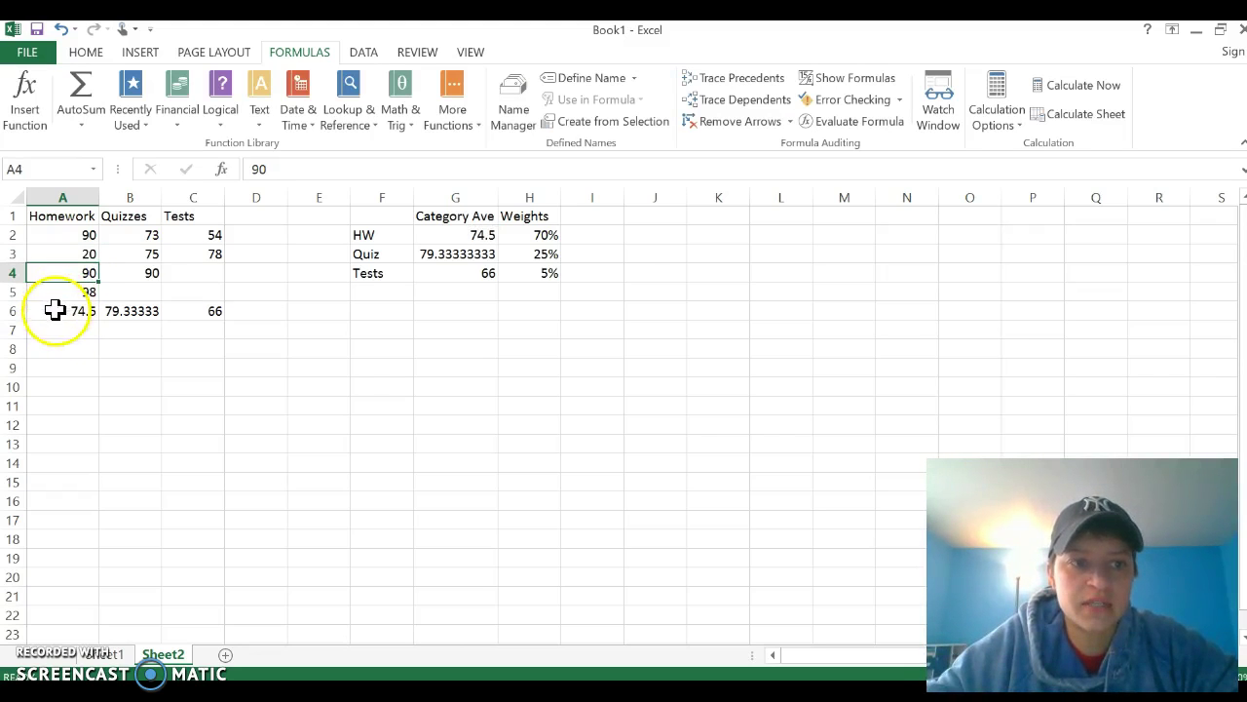
{"action": "left_click", "coordinate": [61, 311]}
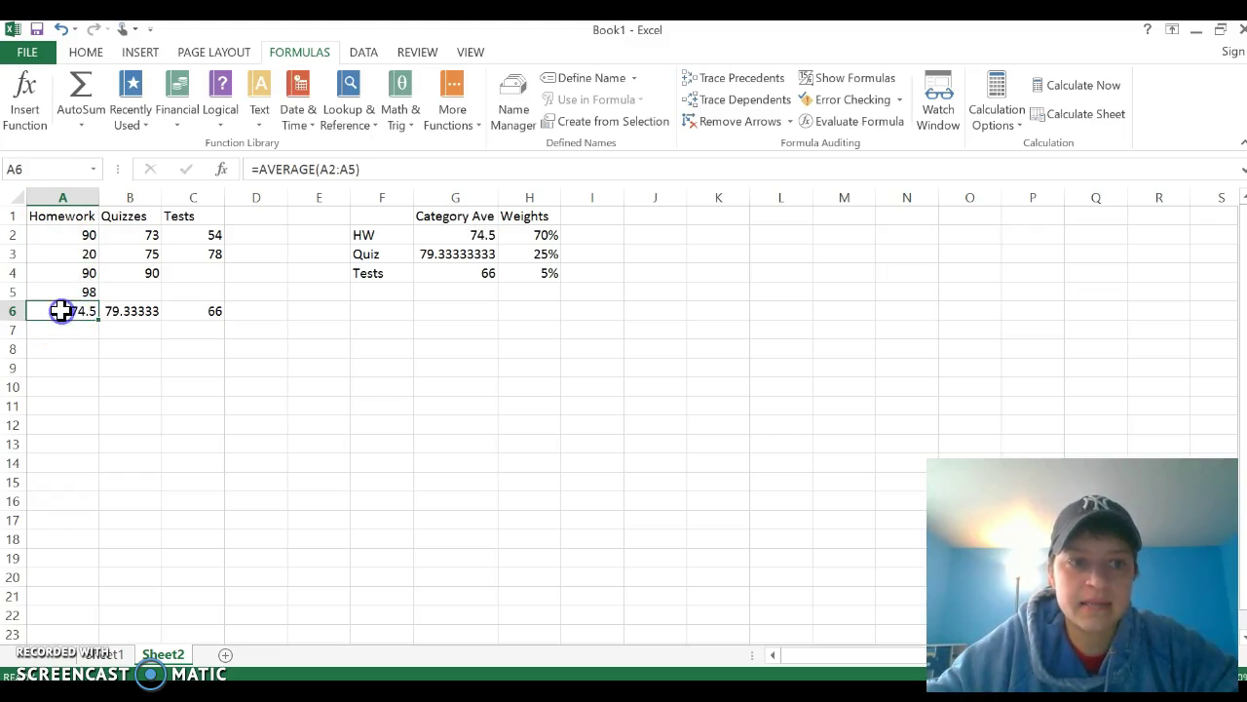
{"action": "left_click", "coordinate": [424, 235]}
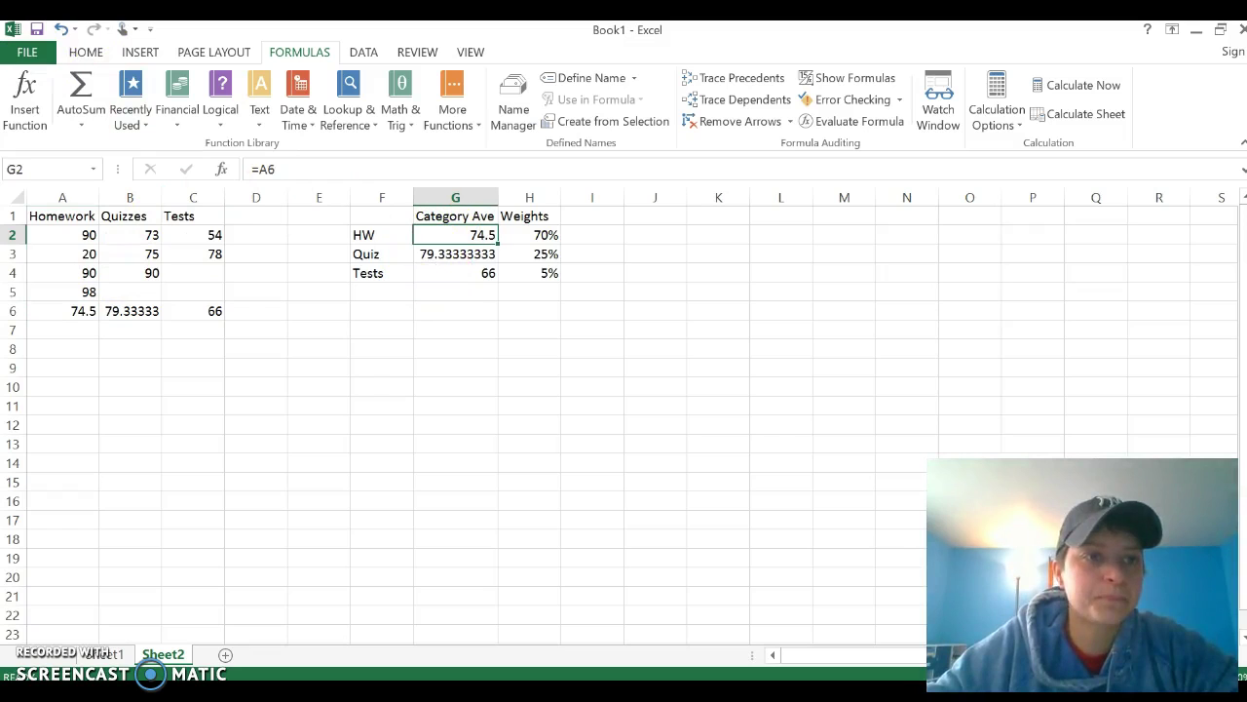
{"action": "left_click", "coordinate": [64, 31]}
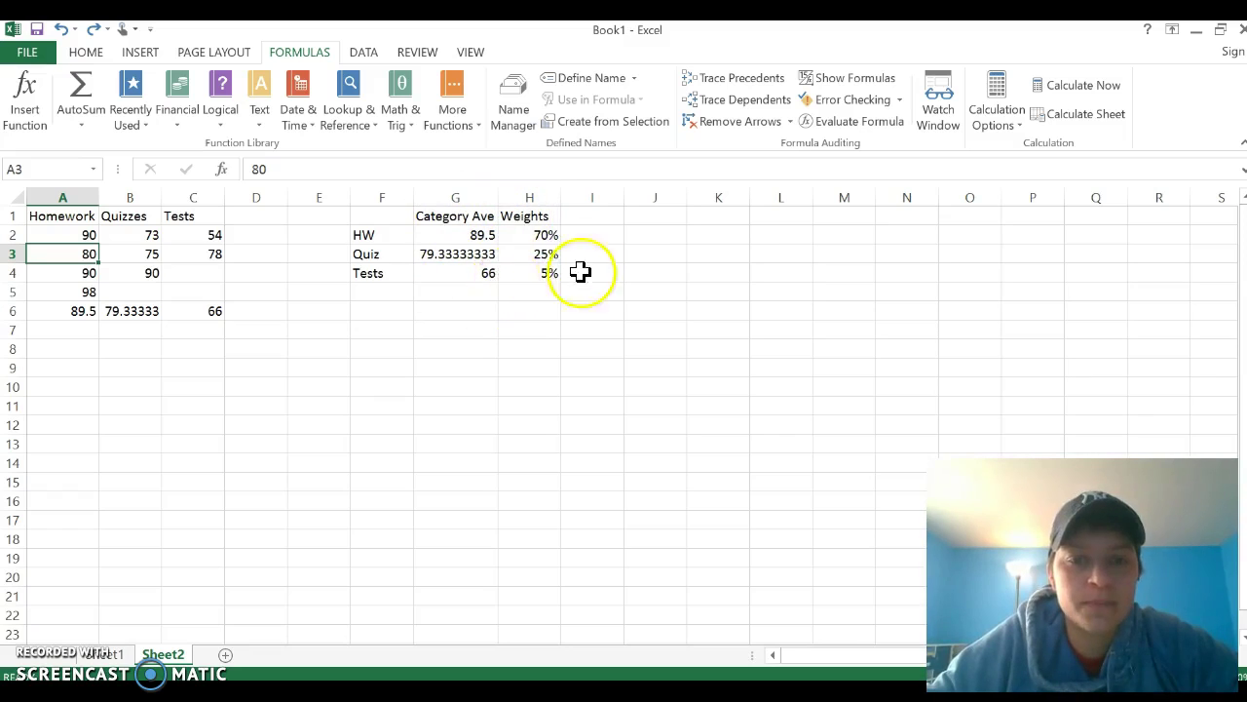
Calculate the weighted HW score in cell I2 with the formula =G2*H2
{"action": "left_click", "coordinate": [582, 234]}
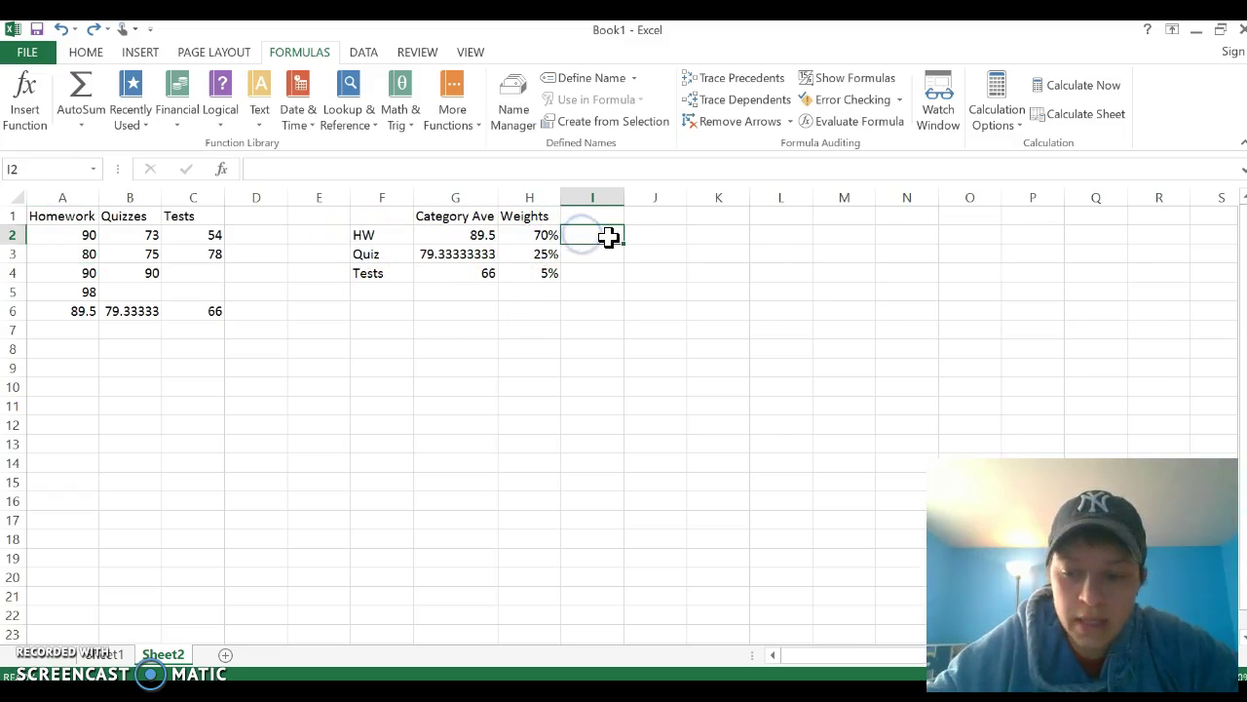
{"action": "type", "text": "="}
{"action": "left_click", "coordinate": [466, 235]}
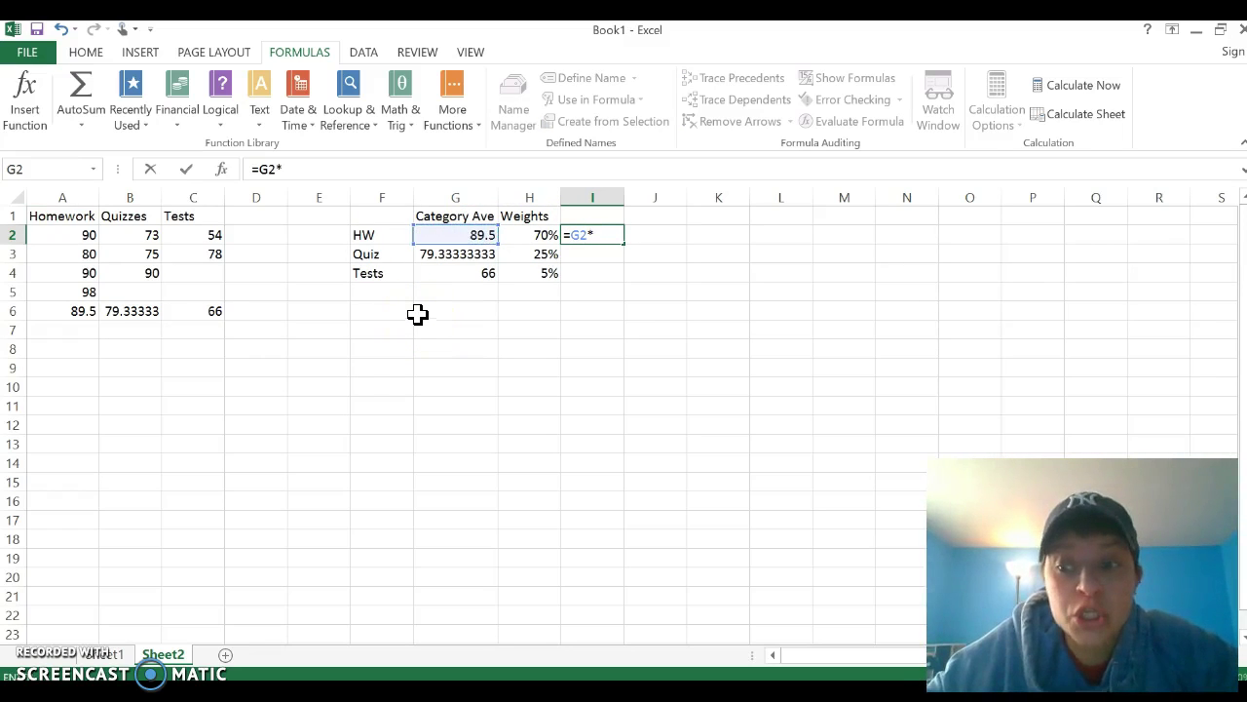
{"action": "left_click", "coordinate": [491, 292]}
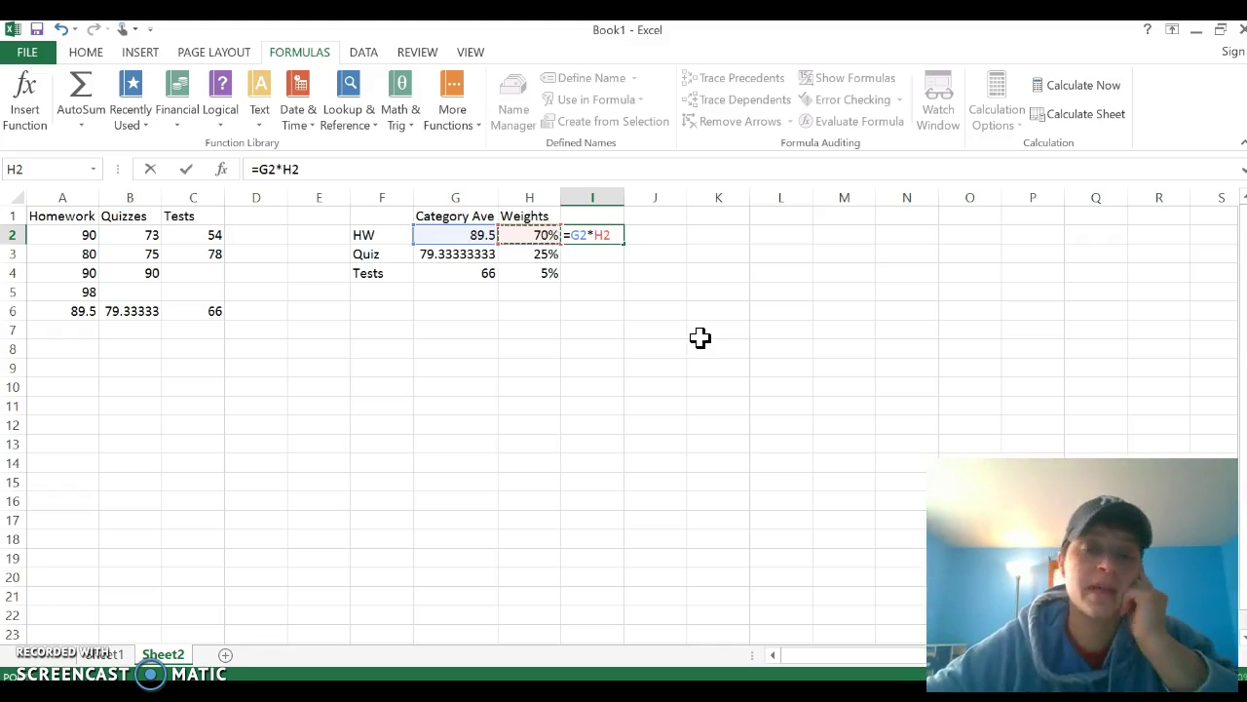
{"action": "key", "text": "Return"}
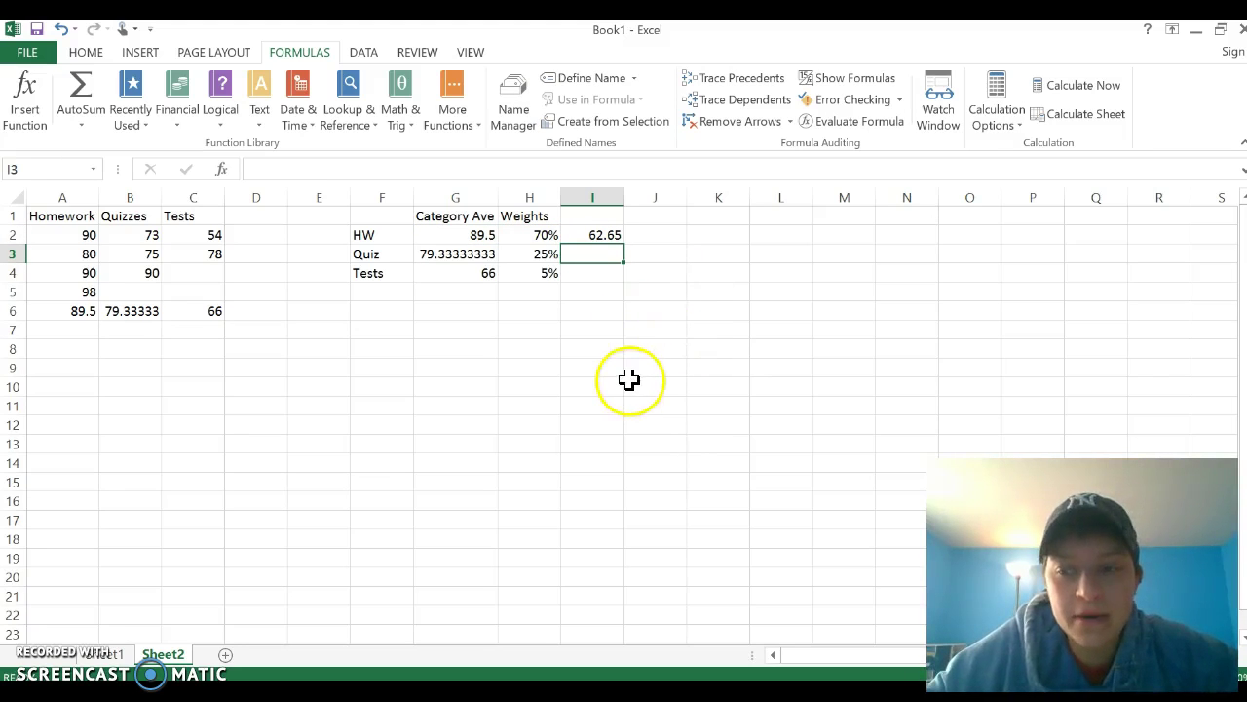
Fill the weighted score formula from I2 down through I4 to cover Quiz and Tests
{"action": "left_click", "coordinate": [591, 237]}
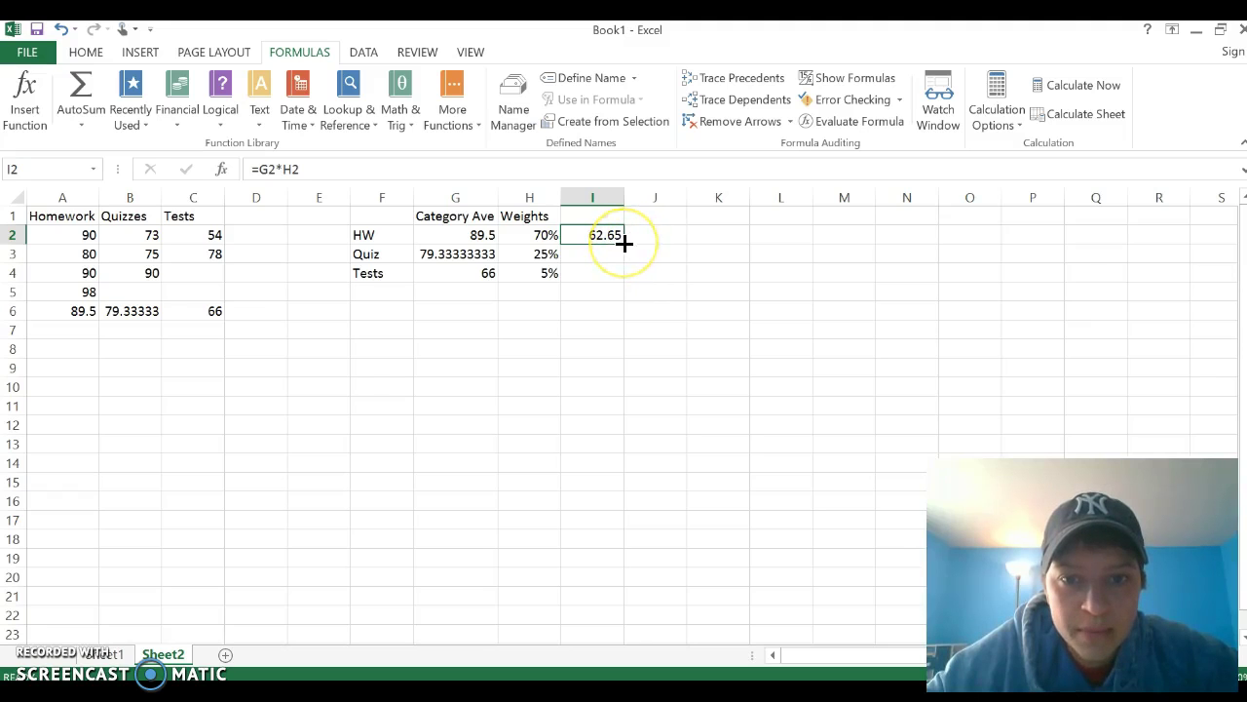
{"action": "left_click_drag", "start_coordinate": [625, 242], "coordinate": [624, 281]}
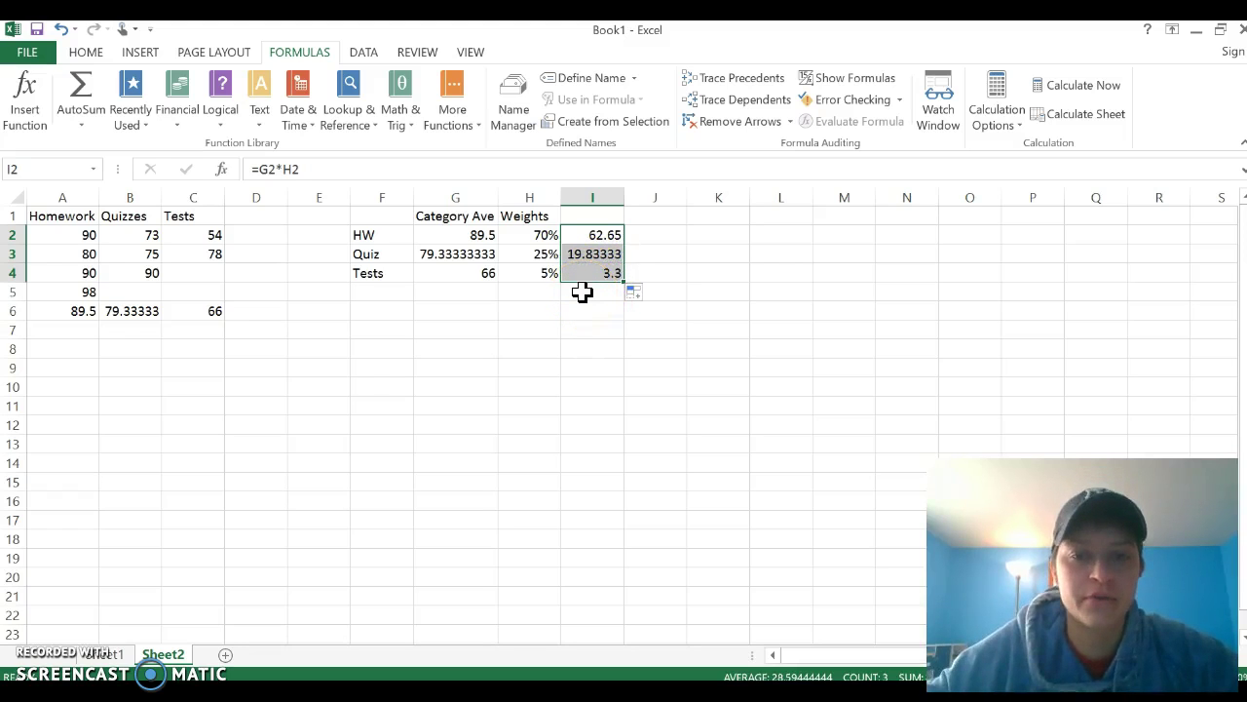
{"action": "left_click", "coordinate": [652, 272]}
Check the weighted score formulas in I3, I4 and I2 against the category averages and weights they reference
{"action": "left_click", "coordinate": [593, 253]}
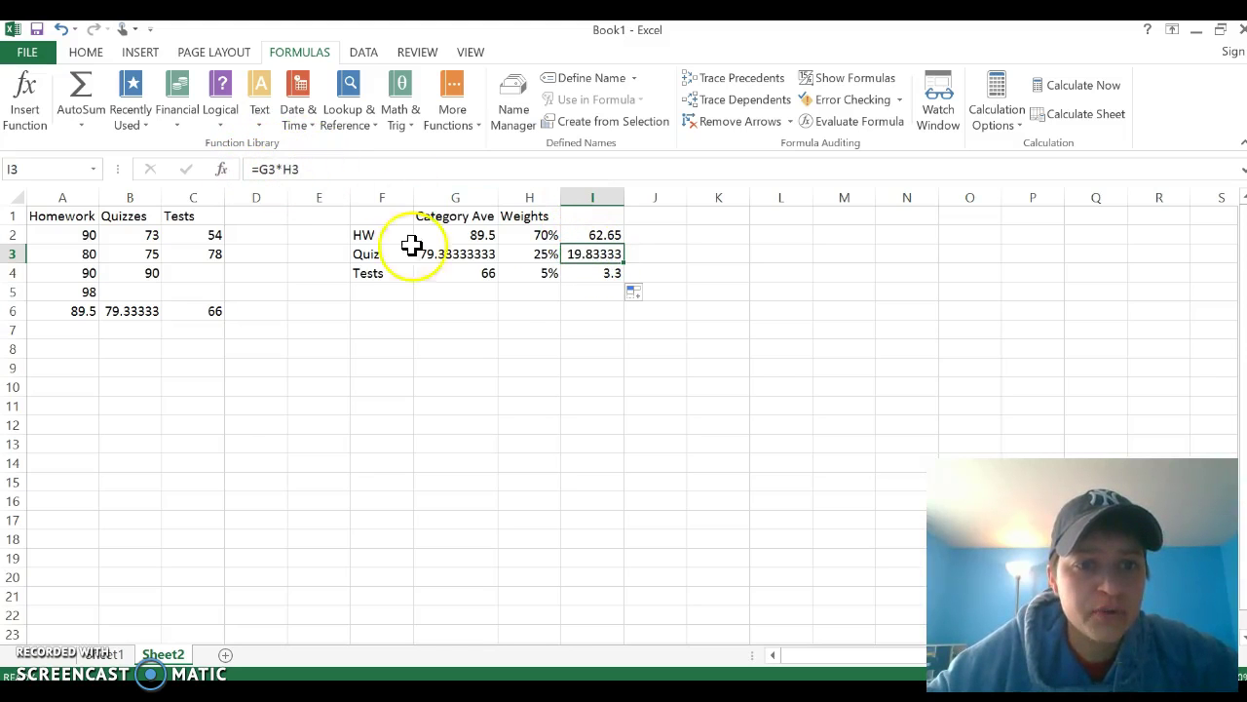
{"action": "left_click", "coordinate": [472, 253]}
{"action": "left_click", "coordinate": [536, 255]}
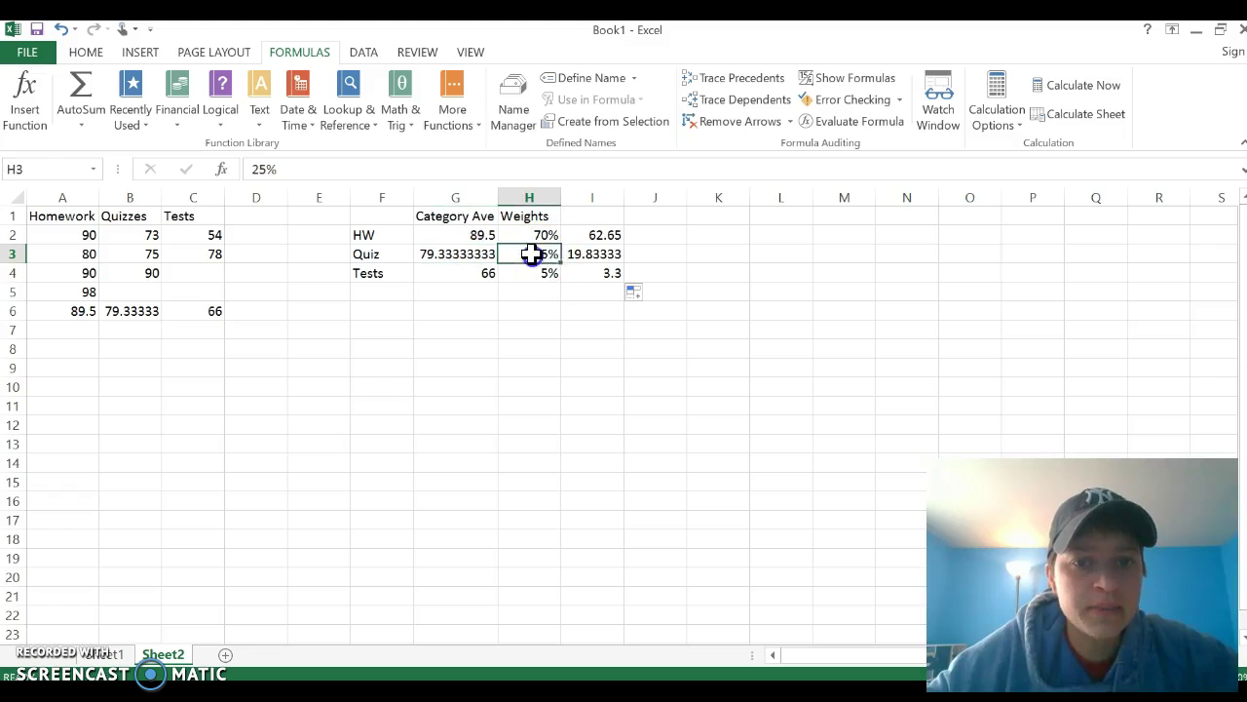
{"action": "left_click", "coordinate": [592, 254]}
{"action": "left_click", "coordinate": [598, 274]}
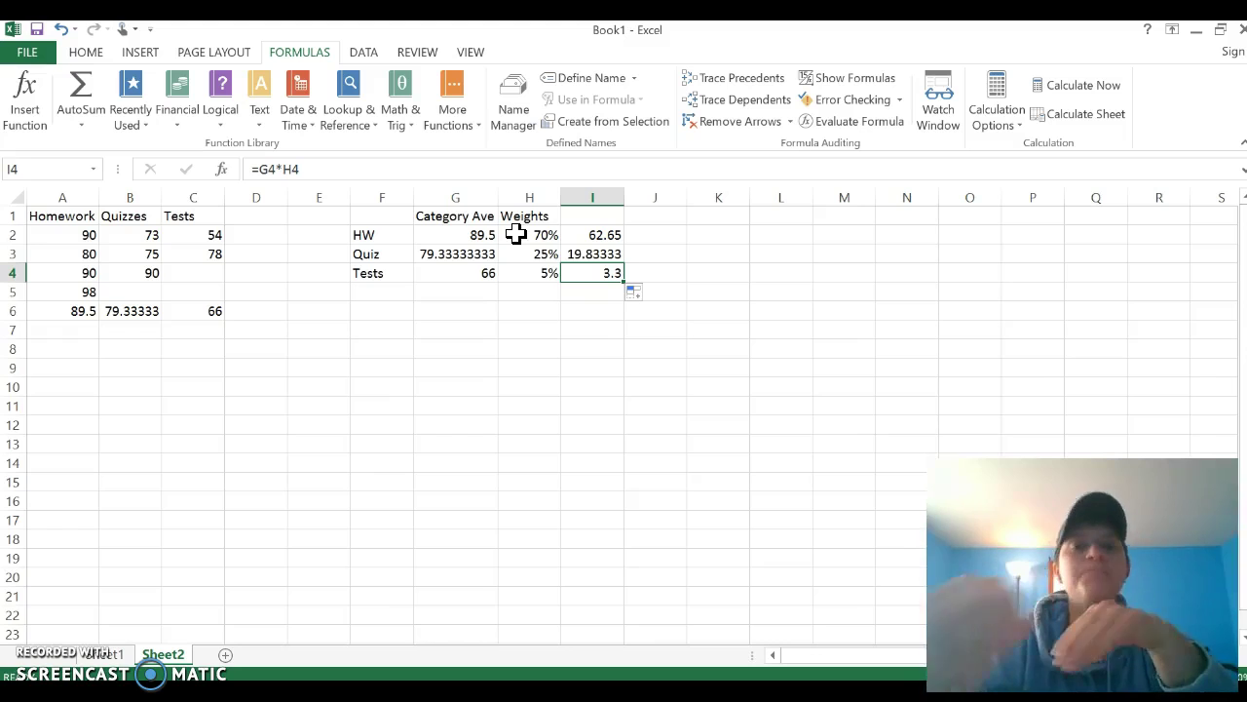
{"action": "left_click", "coordinate": [629, 236]}
{"action": "left_click", "coordinate": [610, 235]}
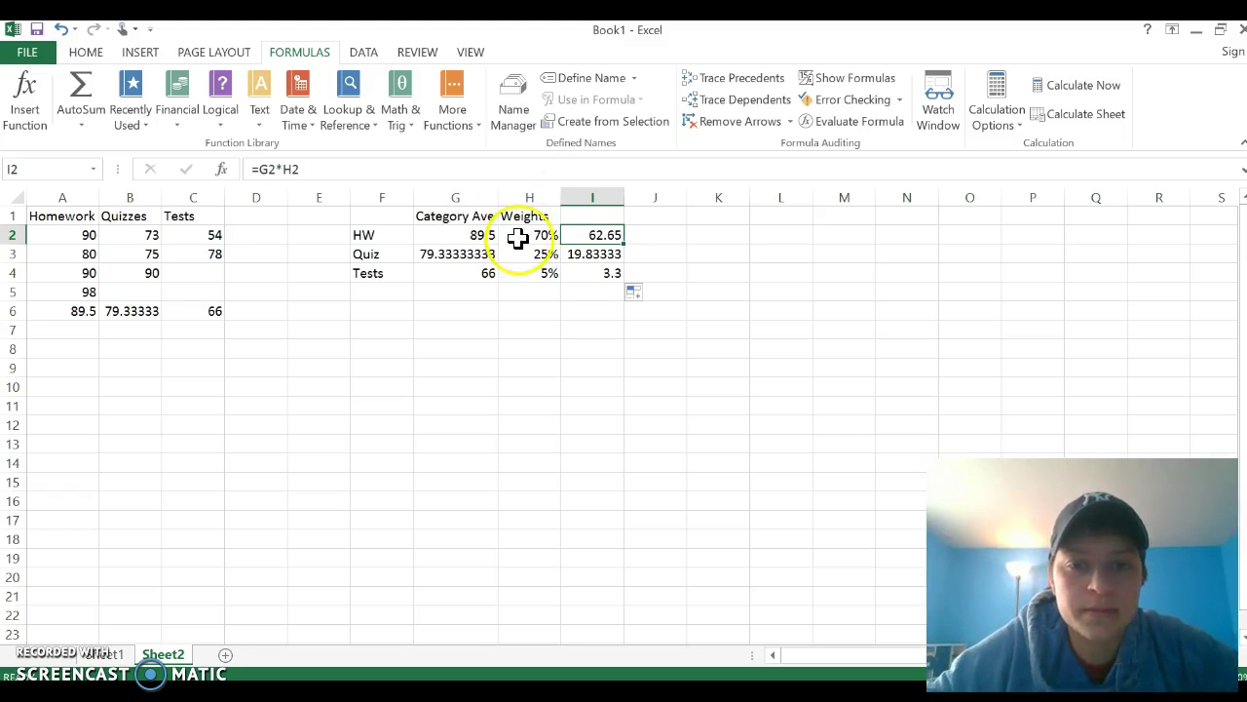
Add up the three weighted scores in cell I5 with the formula =I2+I3+I4
{"action": "left_click", "coordinate": [590, 294]}
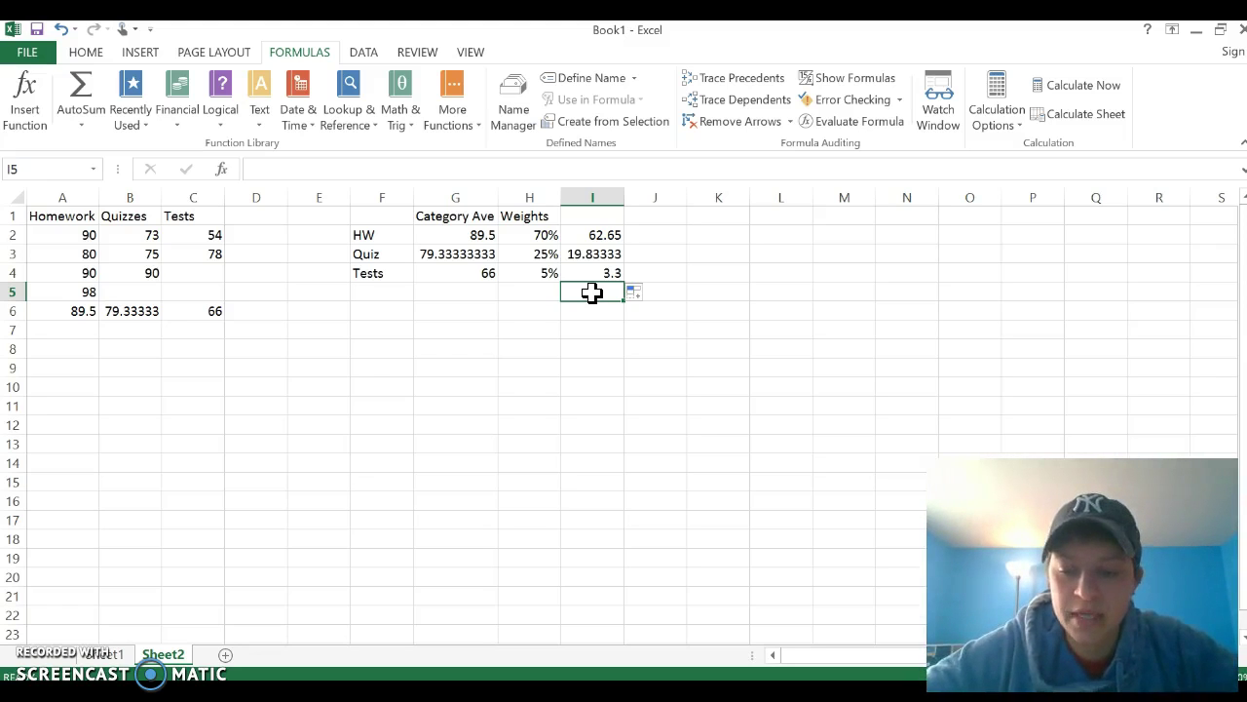
{"action": "type", "text": "="}
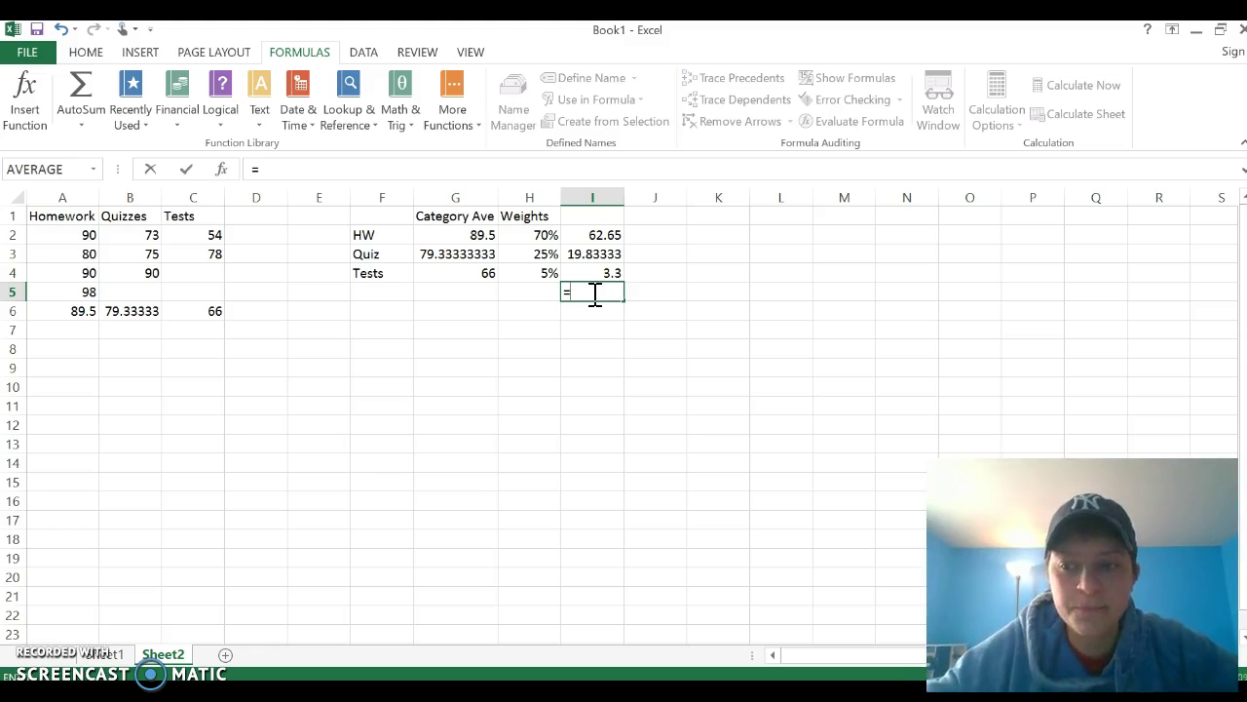
{"action": "left_click", "coordinate": [589, 235]}
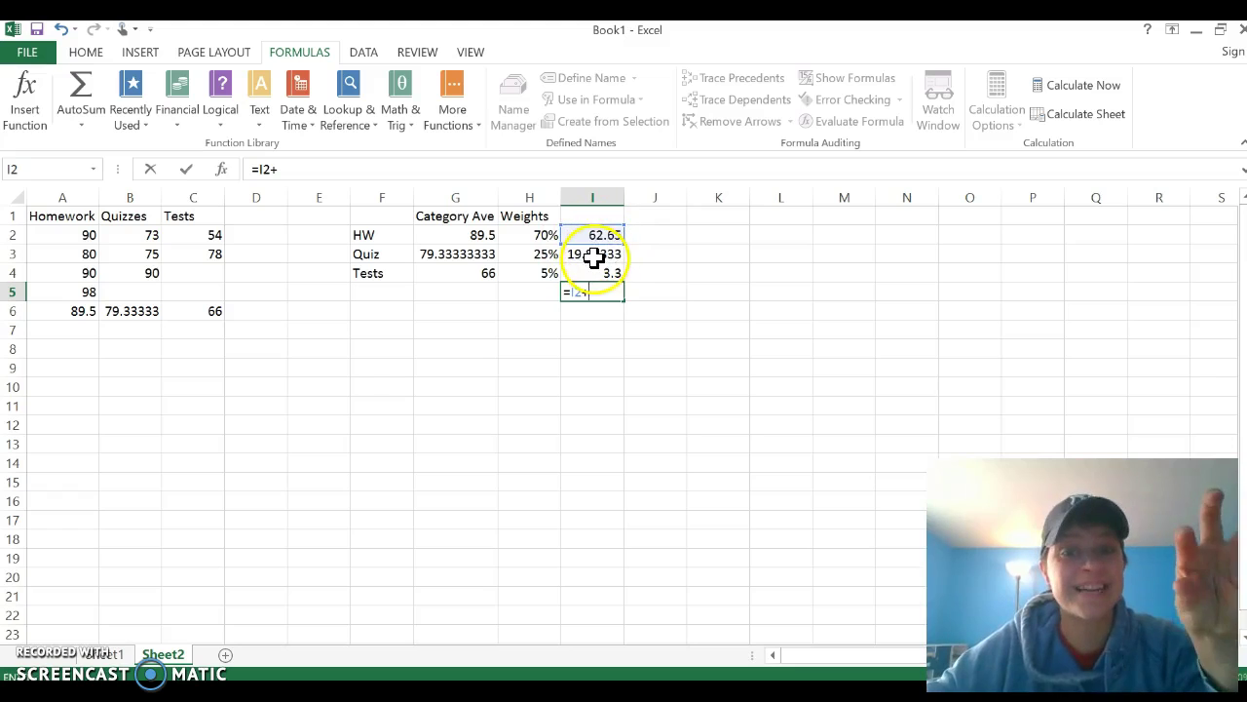
{"action": "left_click", "coordinate": [596, 254]}
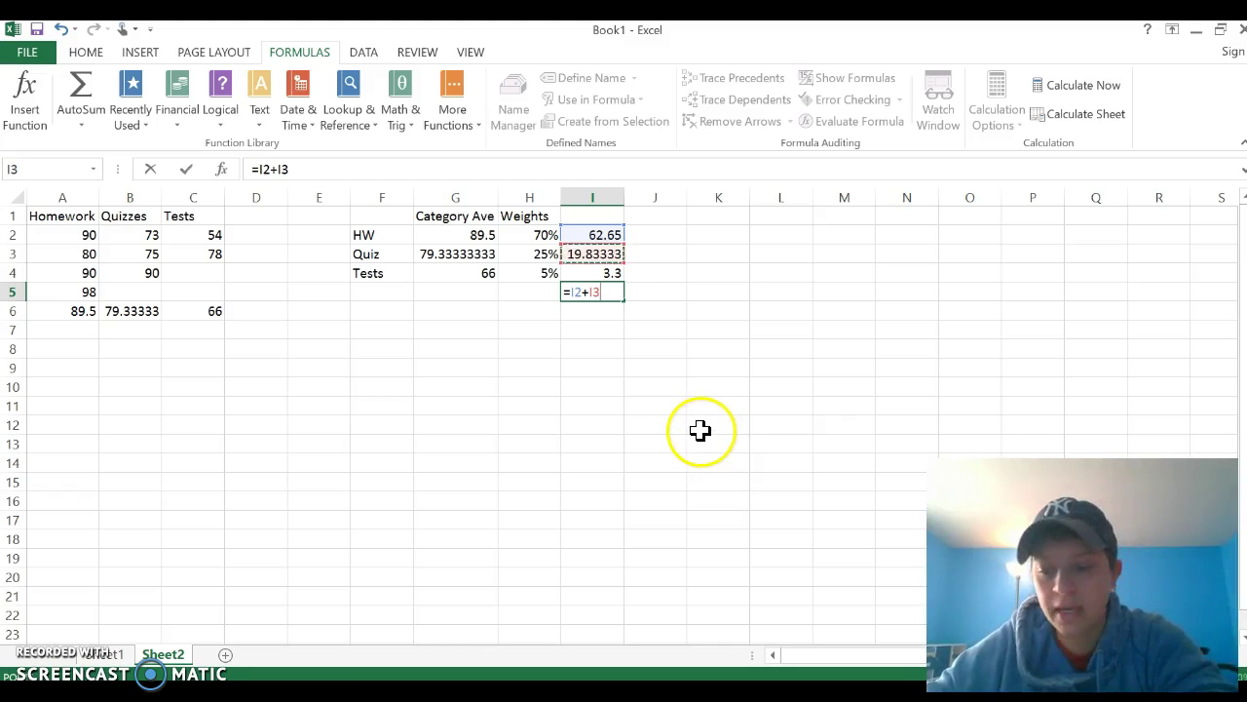
{"action": "type", "text": "+"}
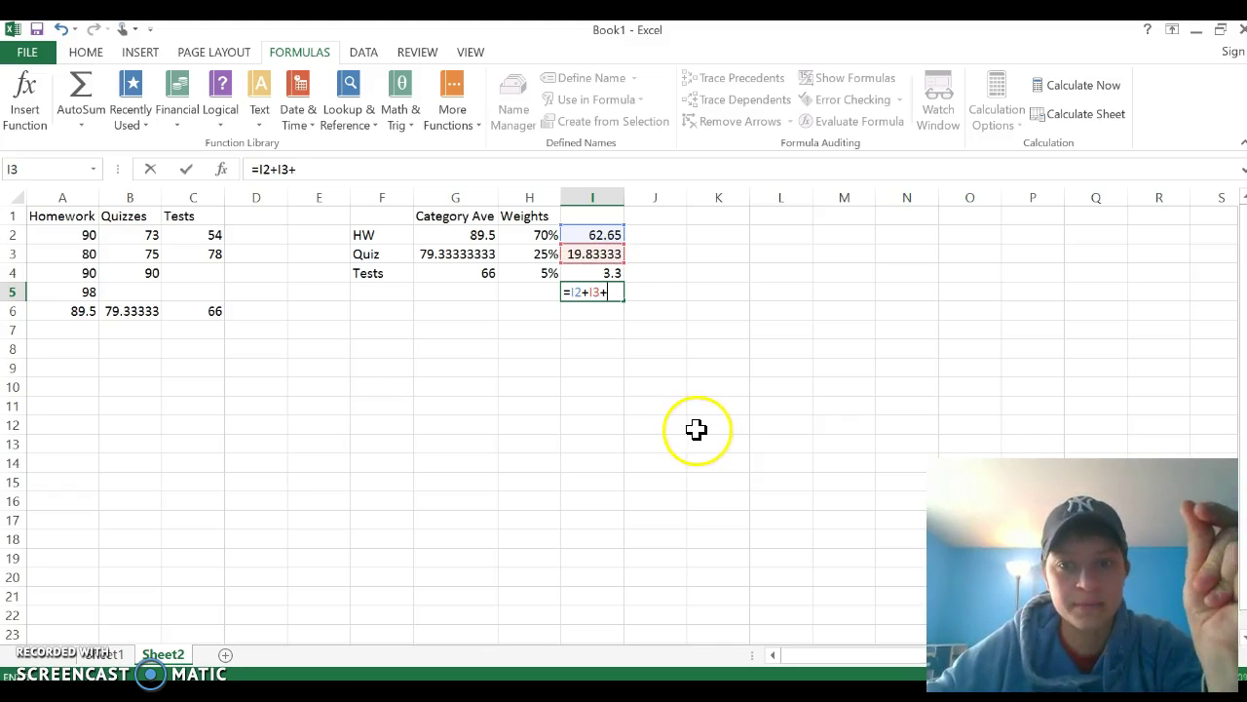
{"action": "left_click", "coordinate": [591, 276]}
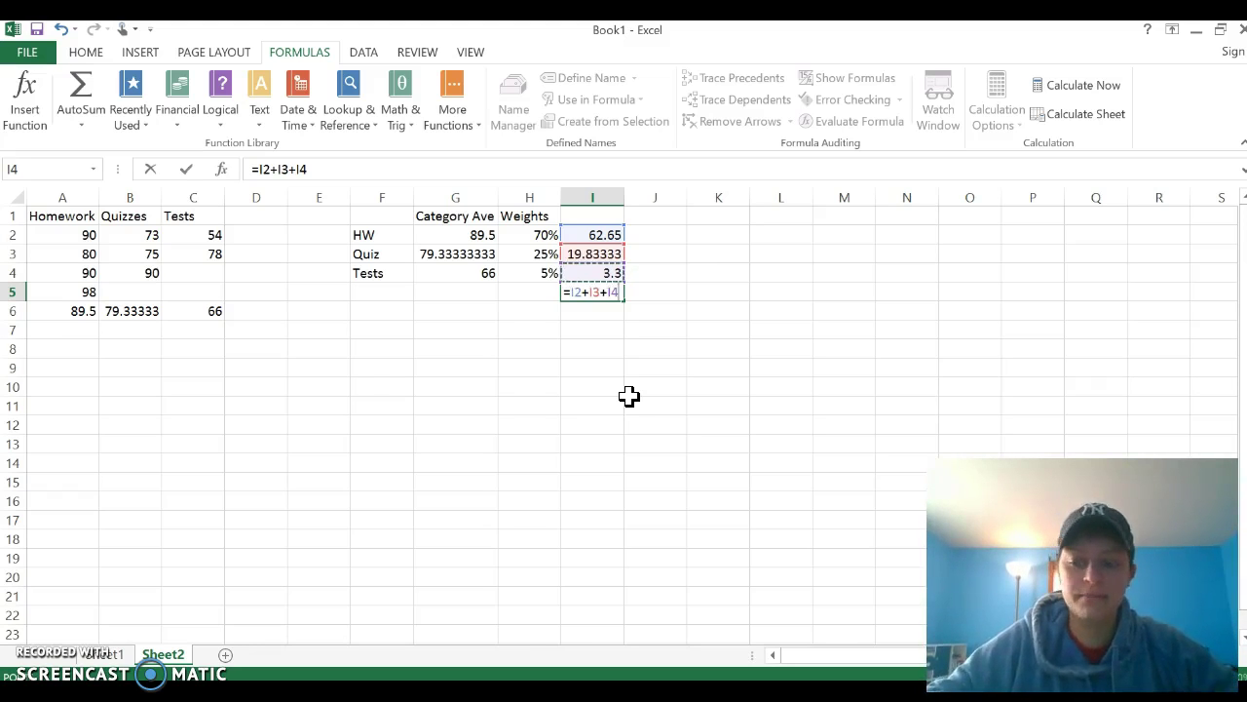
{"action": "key", "text": "Return"}
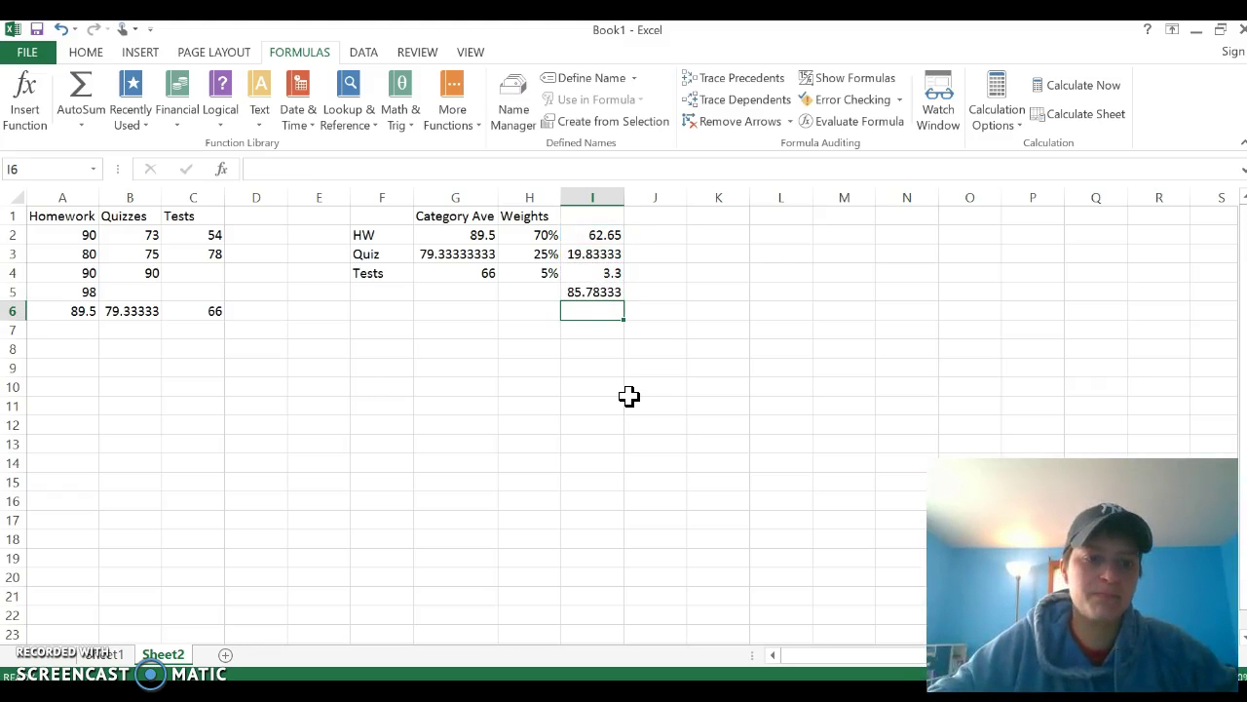
Enter the letter grade B in cell J5, beside the overall weighted grade
{"action": "left_click", "coordinate": [591, 292]}
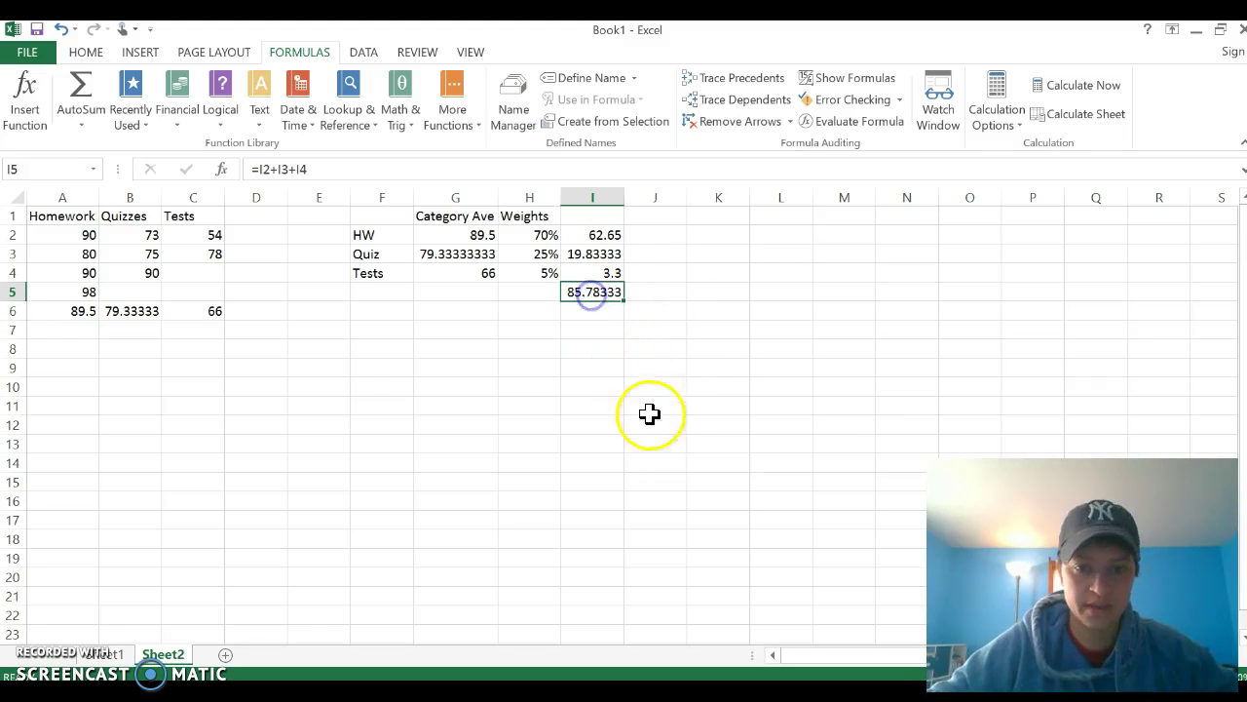
{"action": "left_click", "coordinate": [669, 292]}
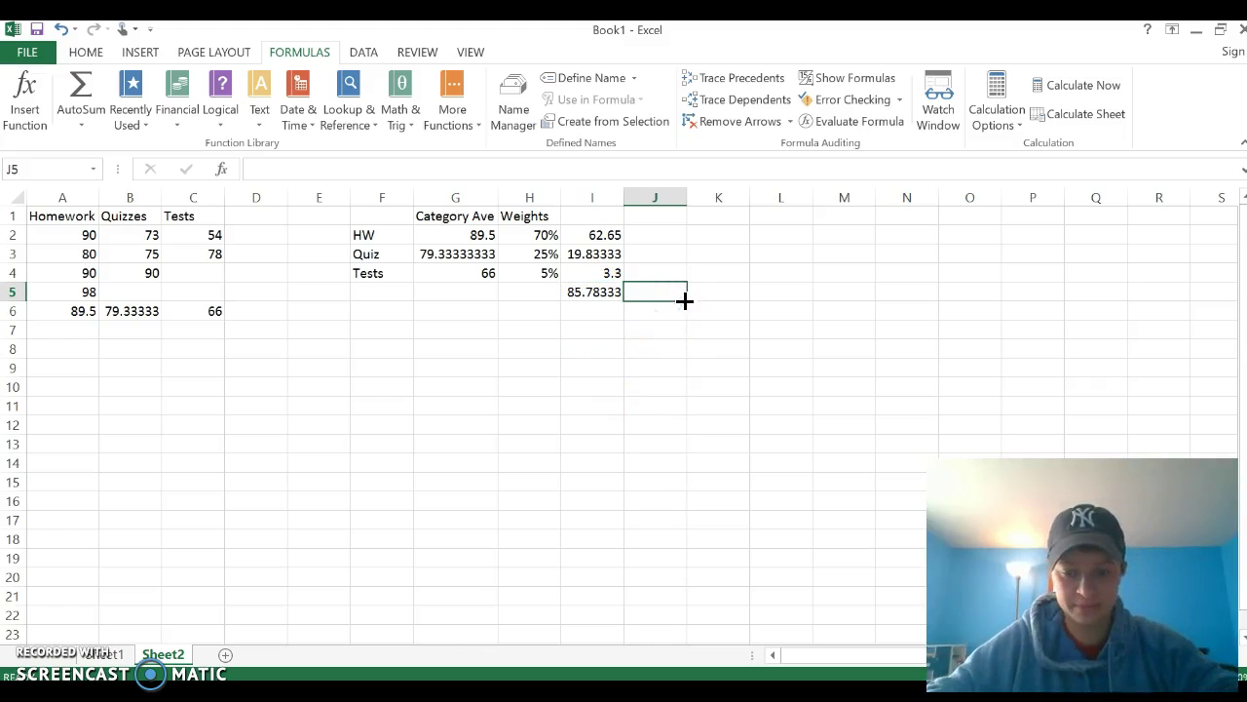
{"action": "type", "text": "B"}
{"action": "left_click", "coordinate": [694, 367]}
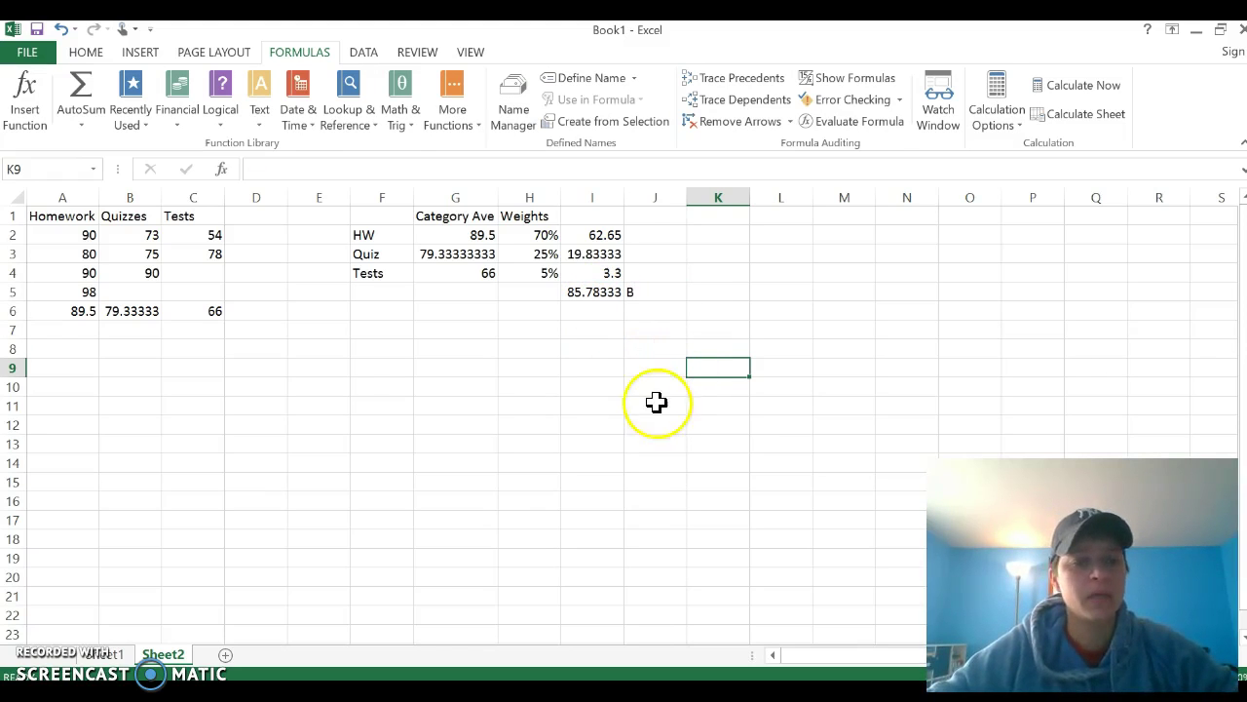